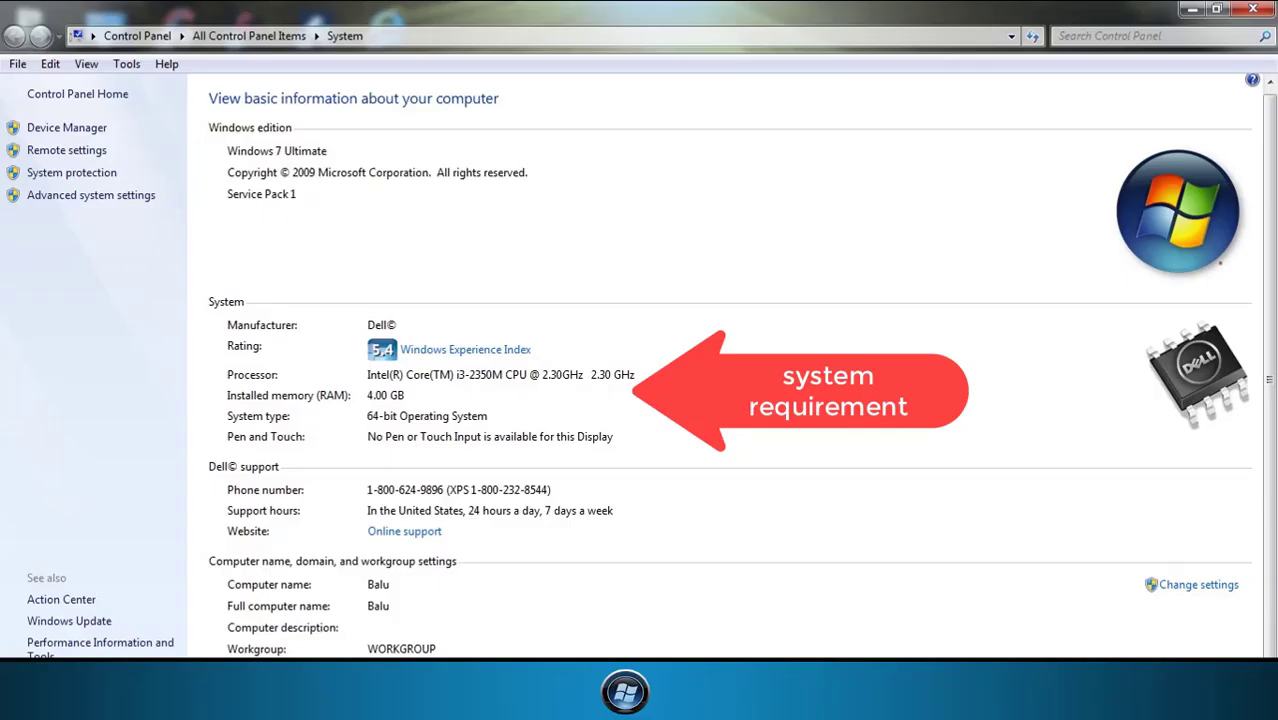
Search Google for "get into pc" and view the system requirements and download section of the Adobe Premiere Pro CC 2019 page.
{"action": "left_click", "coordinate": [456, 340]}
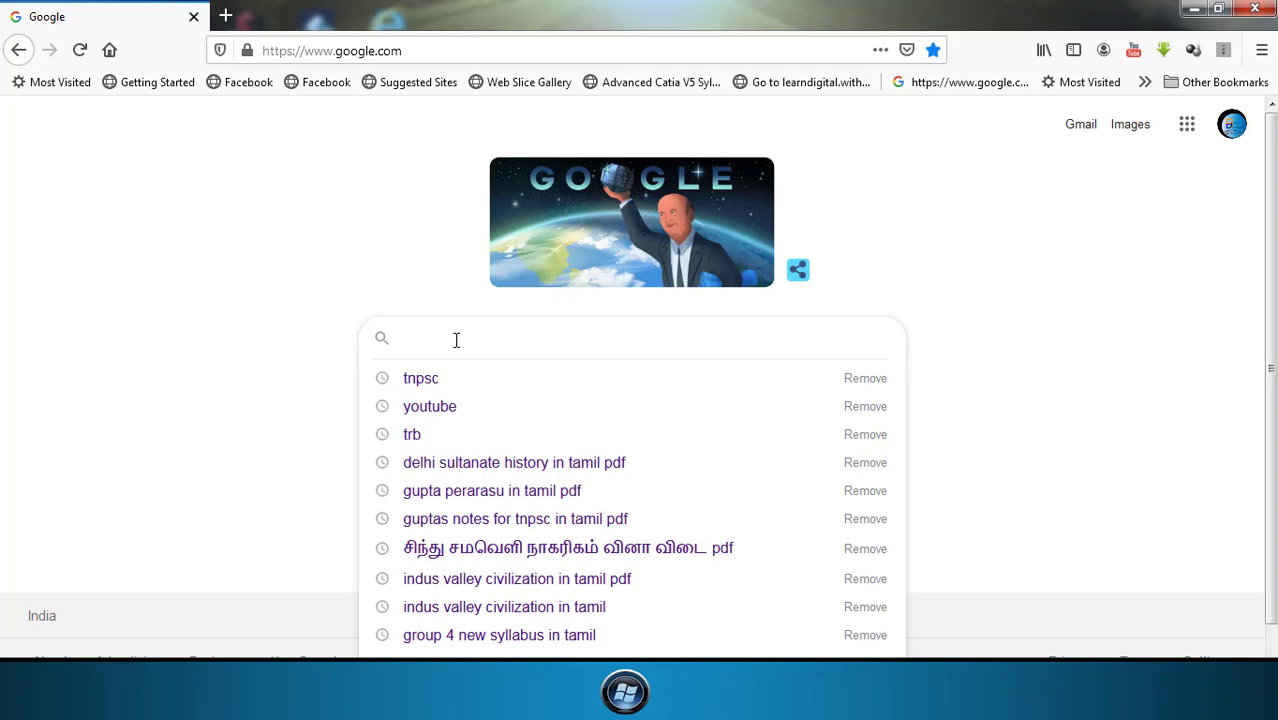
{"action": "type", "text": "ge"}
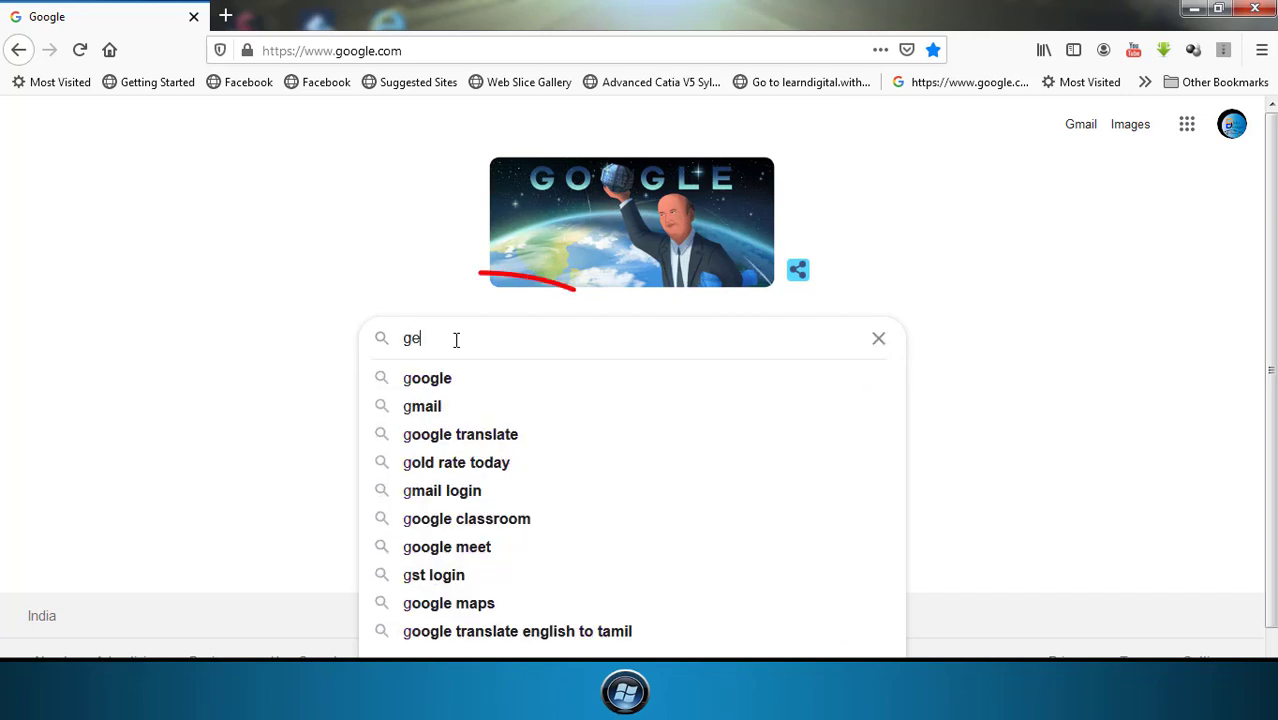
{"action": "type", "text": "t into"}
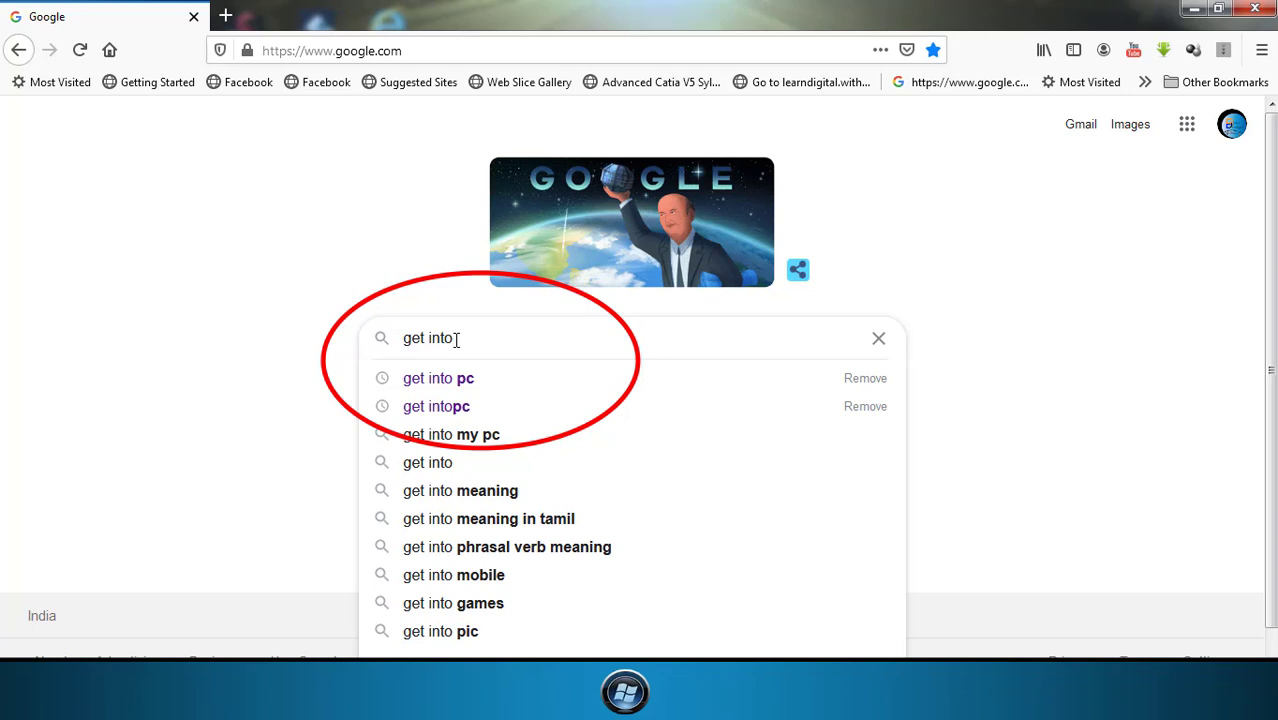
{"action": "left_click", "coordinate": [465, 379]}
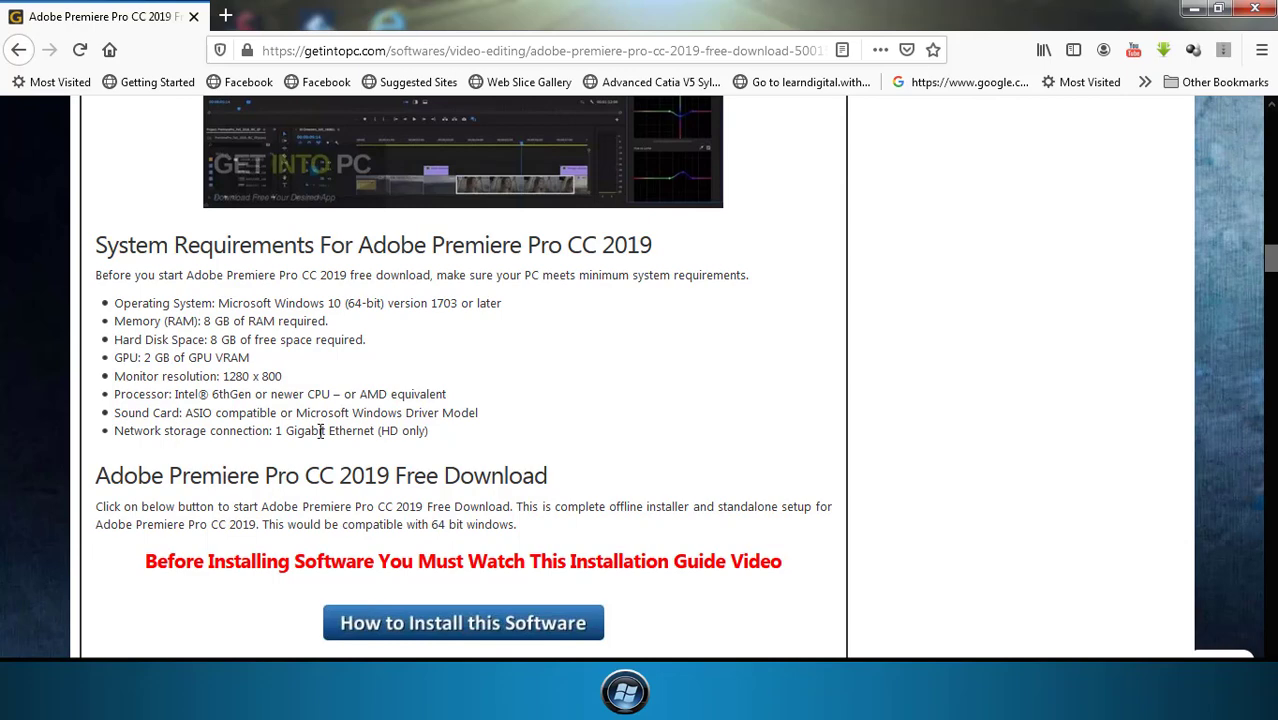
{"action": "scroll", "coordinate": [460, 455], "scroll_direction": "down", "scroll_amount": 3}
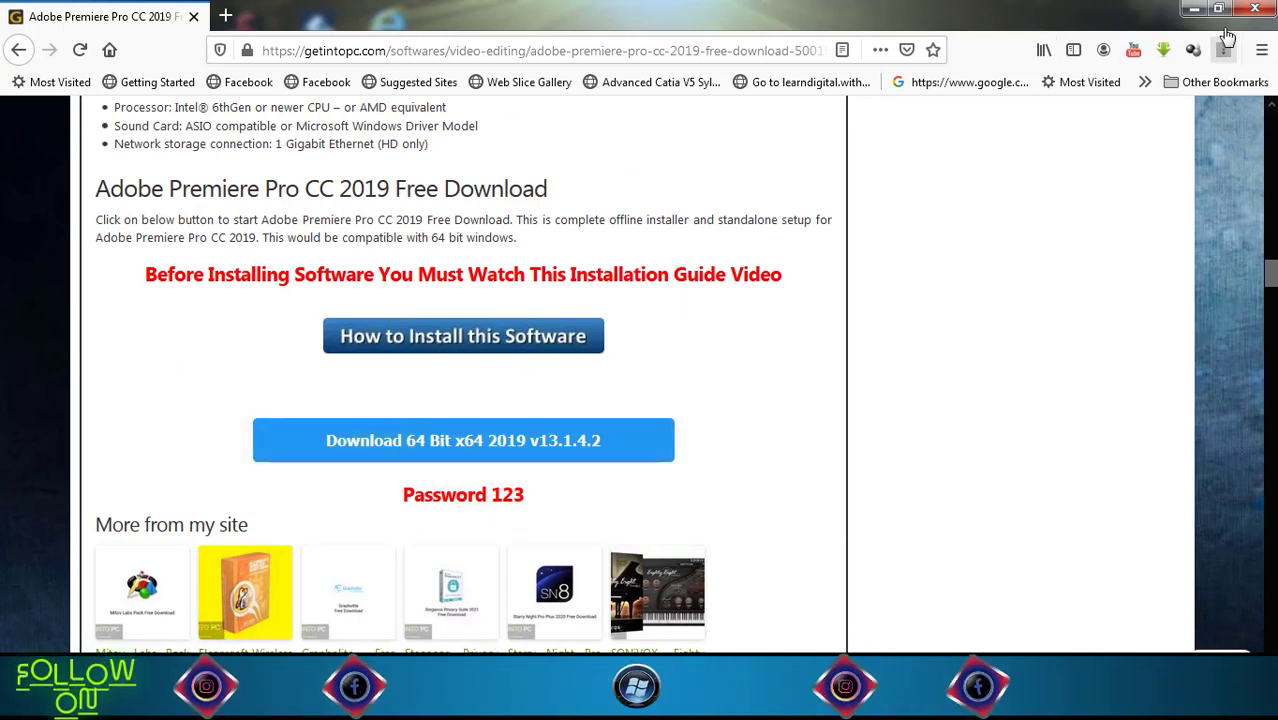
{"action": "left_click", "coordinate": [1197, 10]}
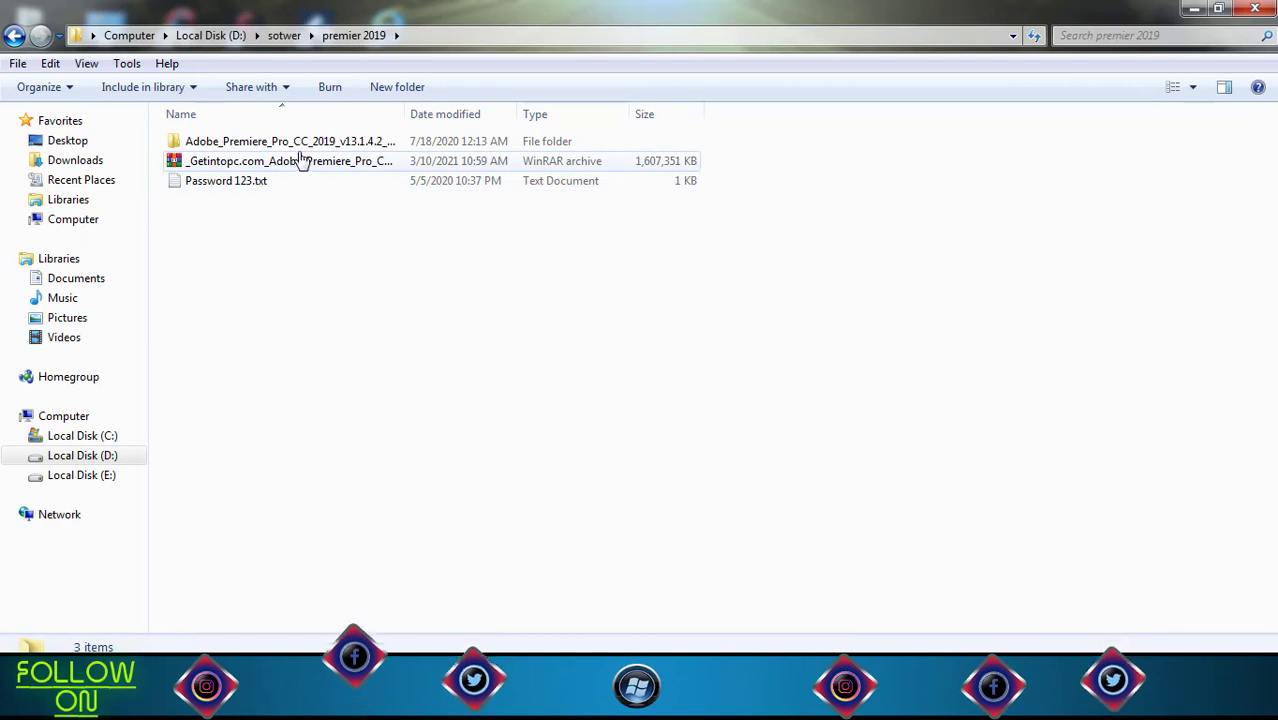
Open the extracted Adobe Premiere Pro CC 2019 folder, go to products\PPRO\1\universal\App, and locate Adobe Premiere Pro.exe.
{"action": "double_click", "coordinate": [229, 141]}
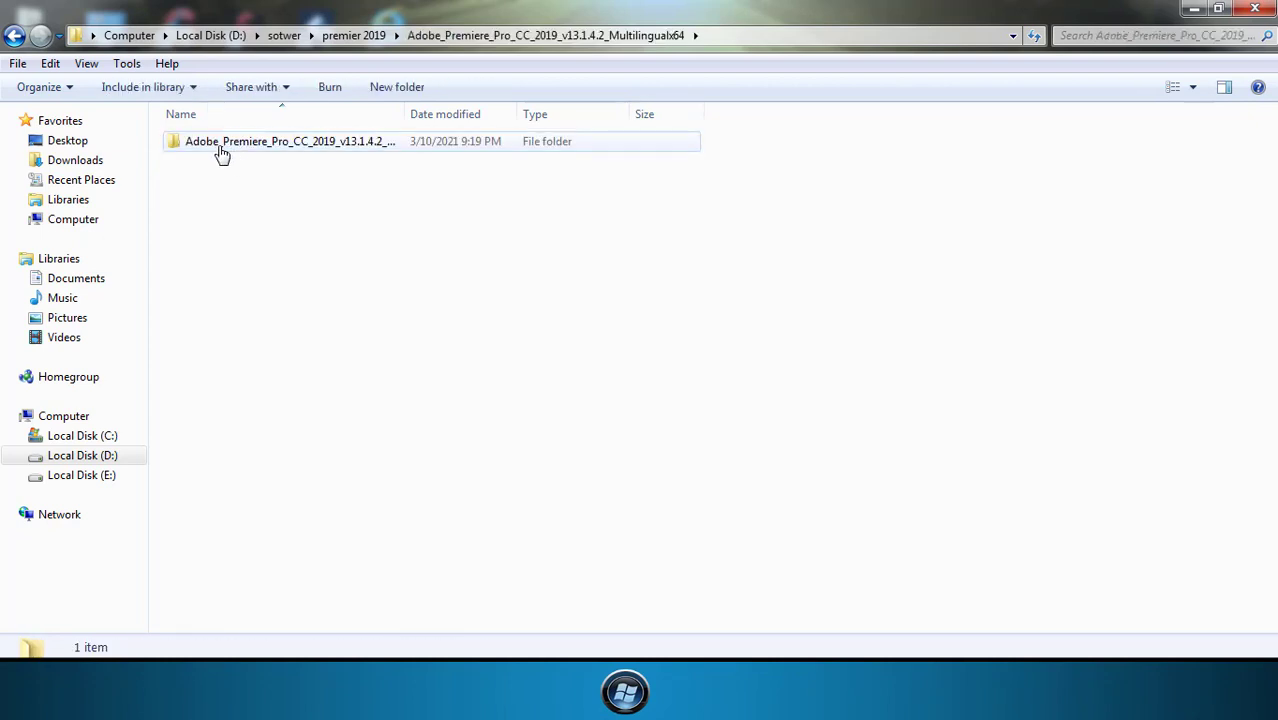
{"action": "double_click", "coordinate": [222, 150]}
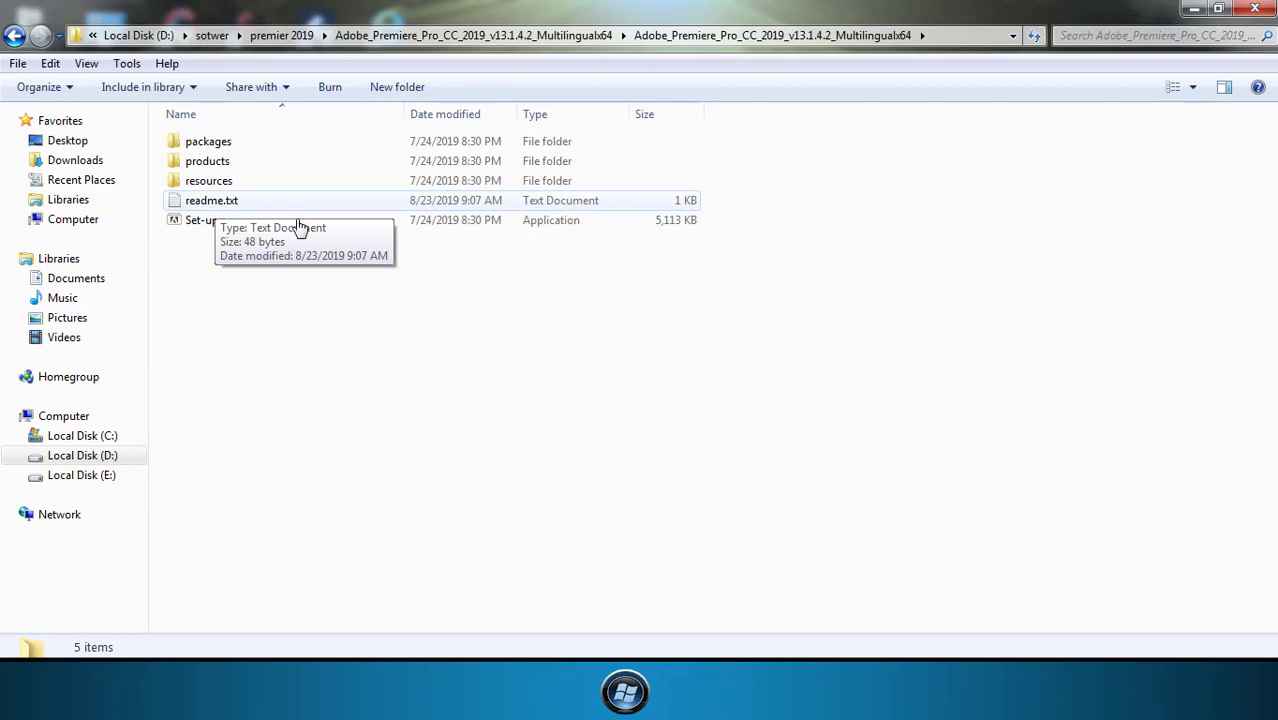
{"action": "double_click", "coordinate": [210, 163]}
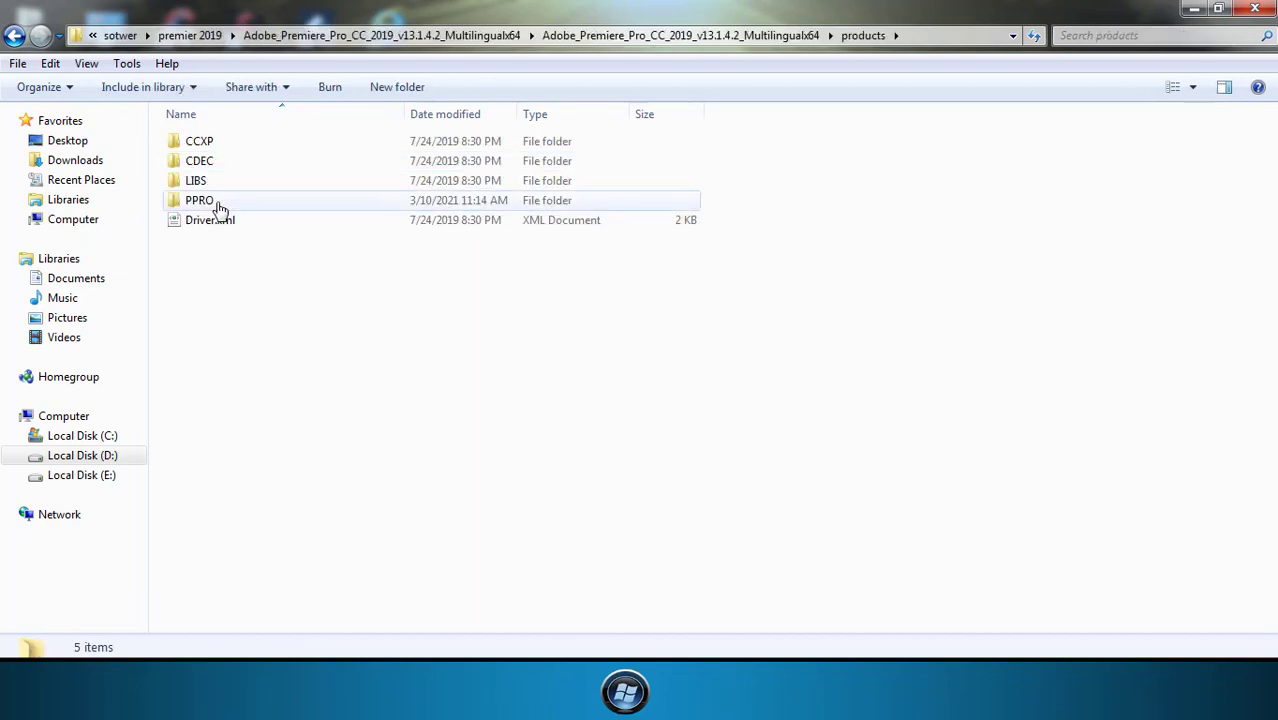
{"action": "double_click", "coordinate": [220, 203]}
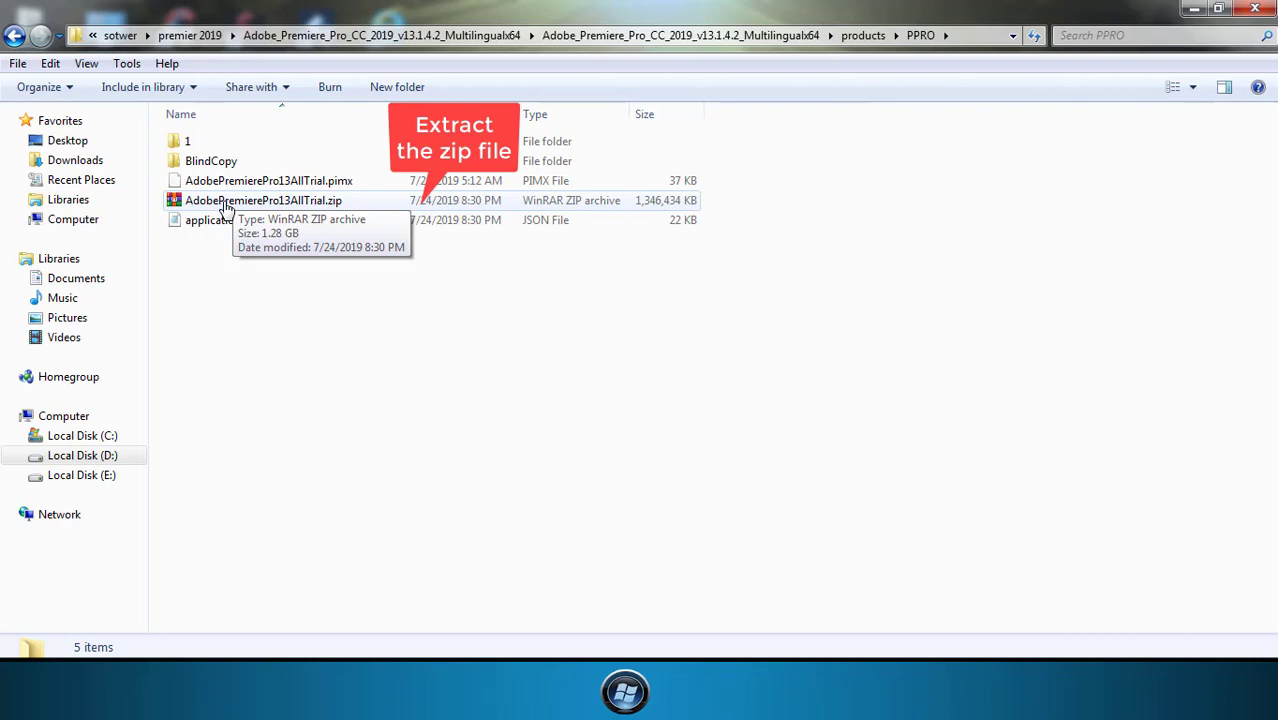
{"action": "double_click", "coordinate": [197, 148]}
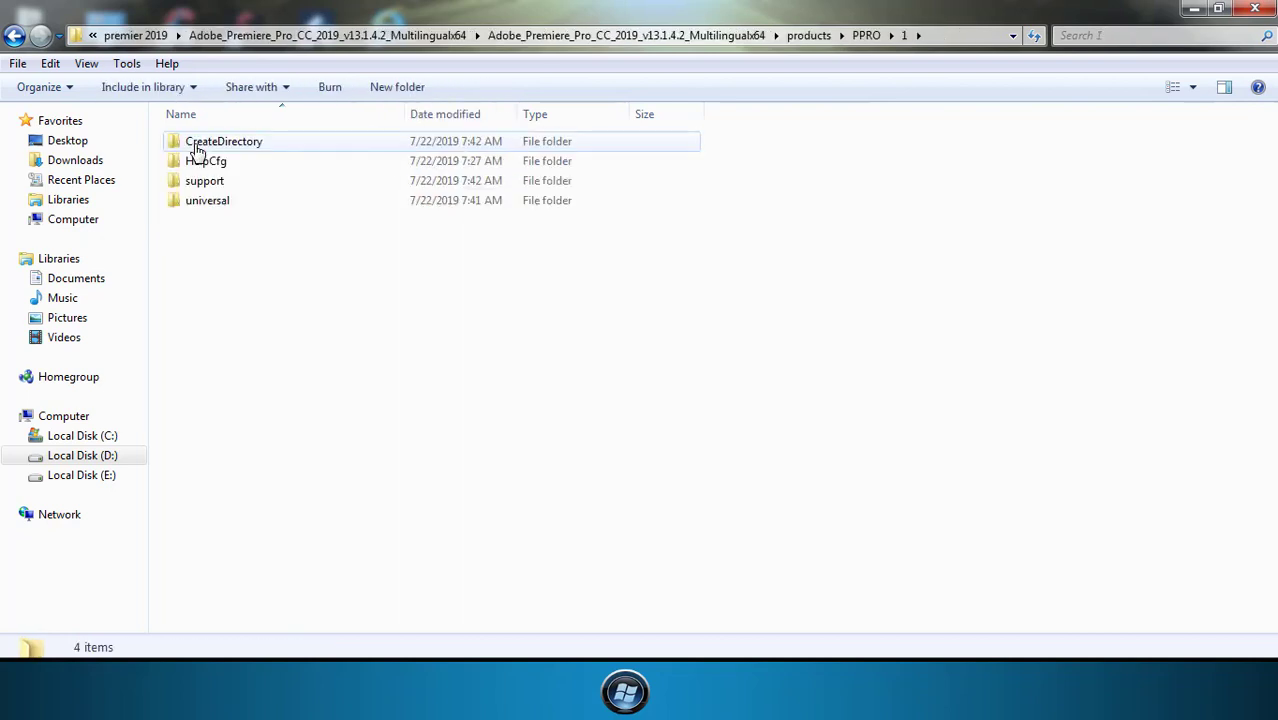
{"action": "double_click", "coordinate": [213, 204]}
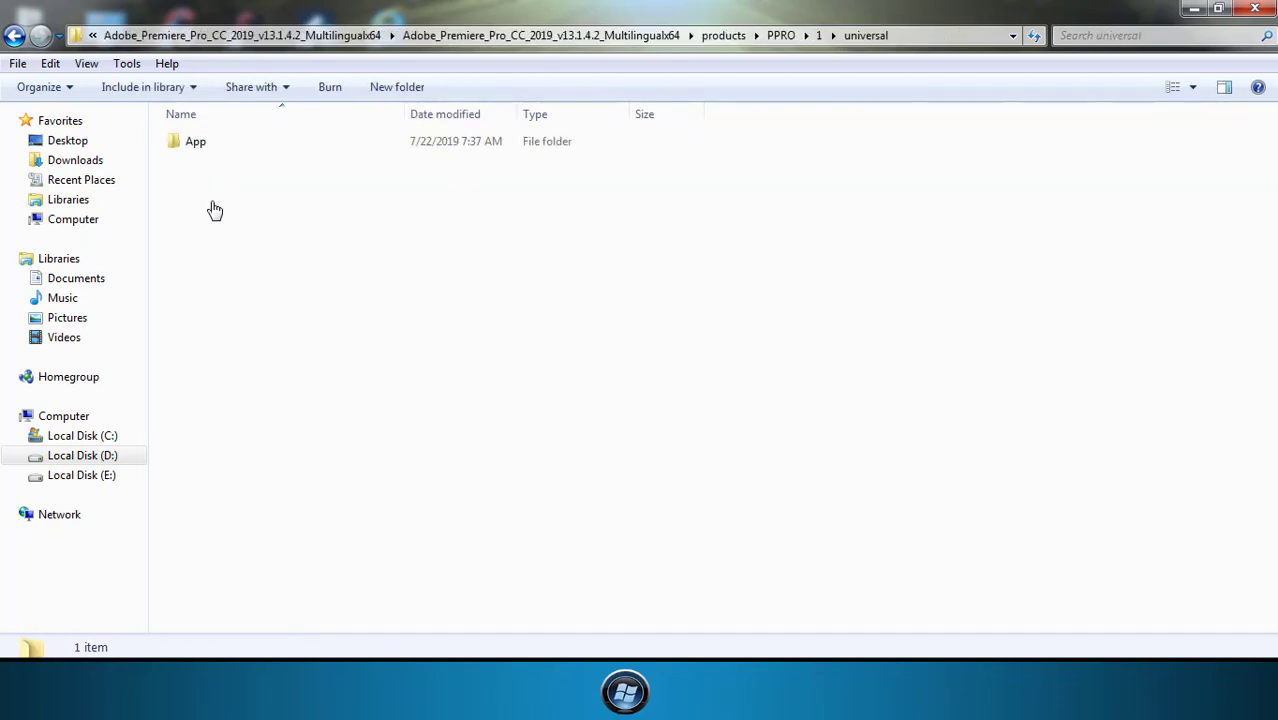
{"action": "left_click", "coordinate": [200, 155]}
{"action": "double_click", "coordinate": [201, 155]}
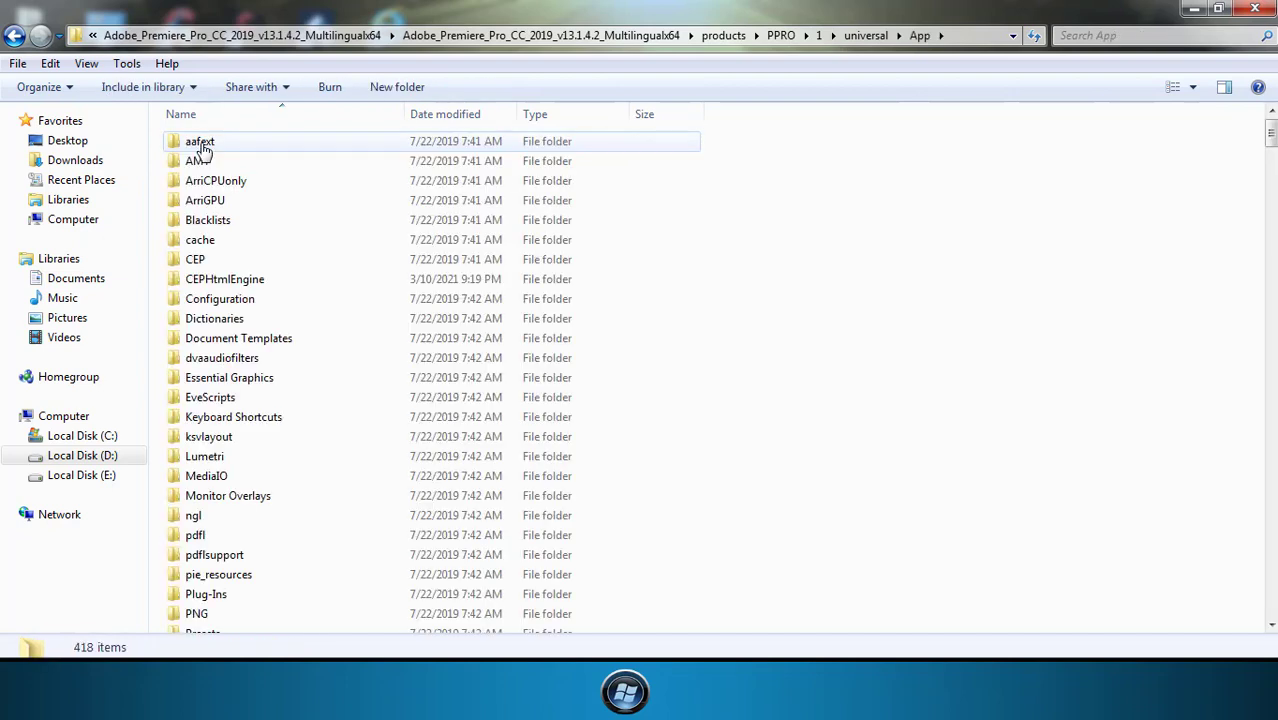
{"action": "scroll", "coordinate": [234, 343], "scroll_direction": "down", "scroll_amount": 8}
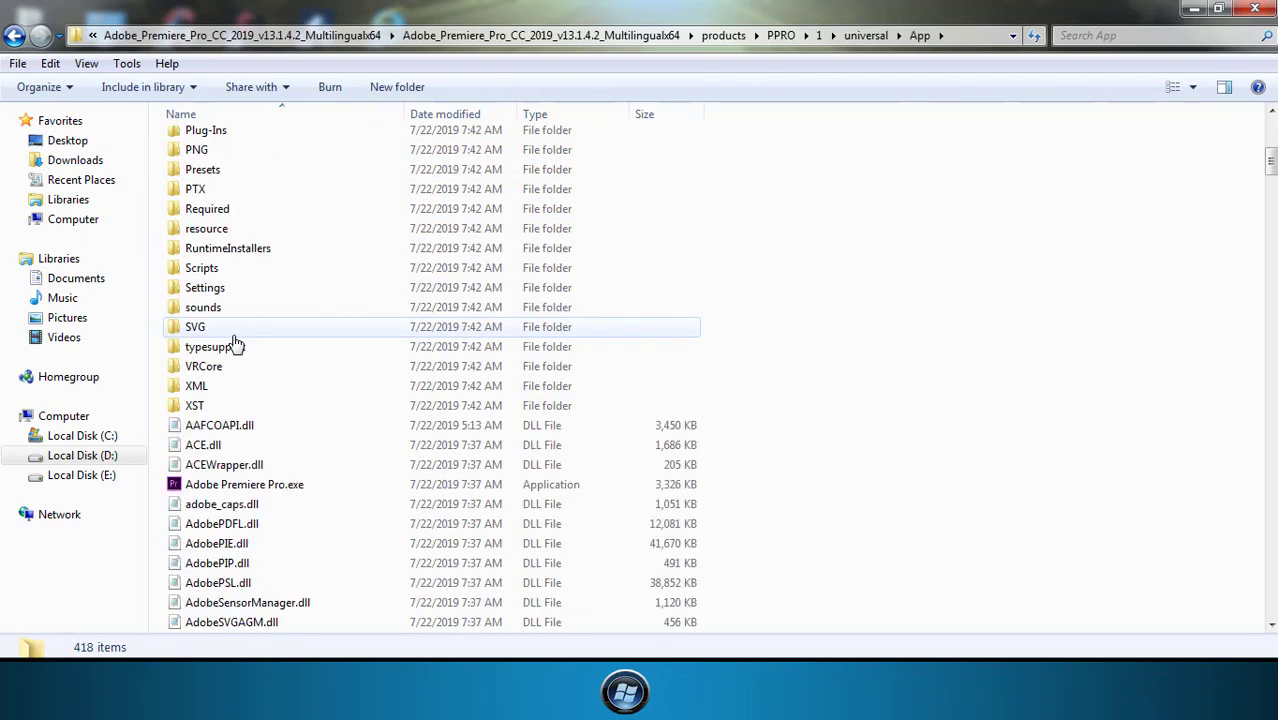
{"action": "scroll", "coordinate": [234, 343], "scroll_direction": "down", "scroll_amount": 3}
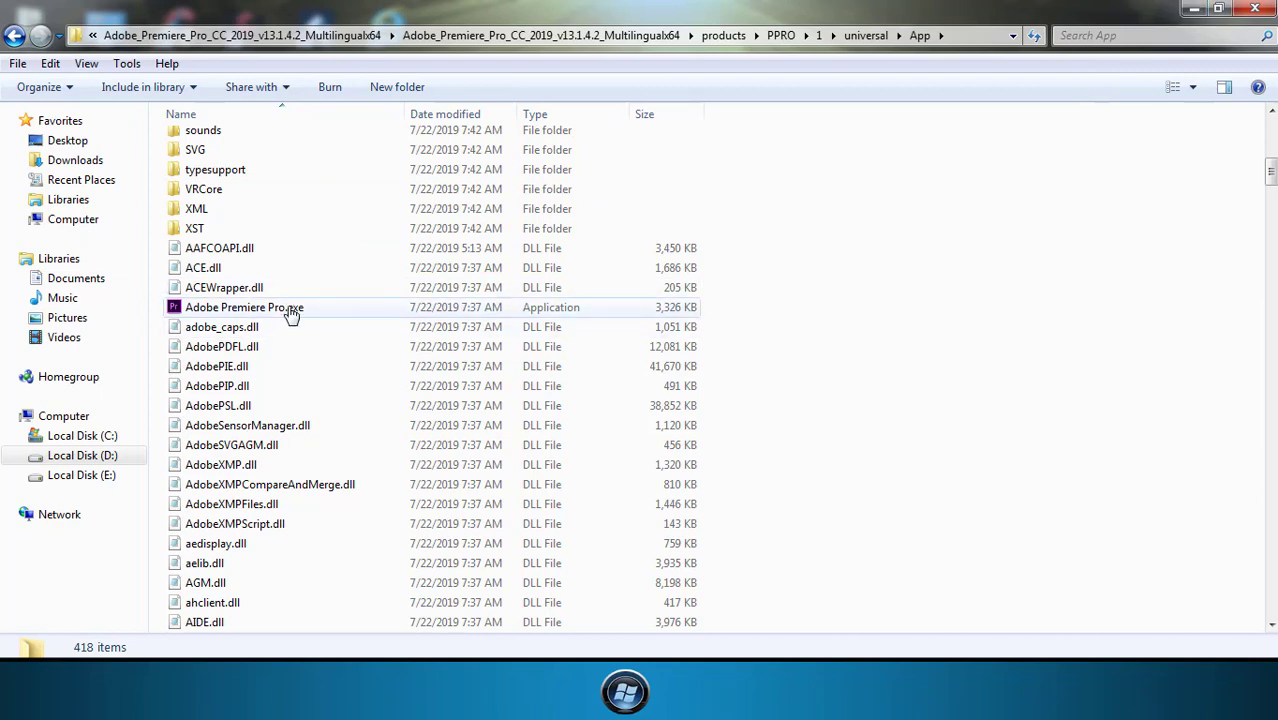
{"action": "right_click", "coordinate": [348, 318]}
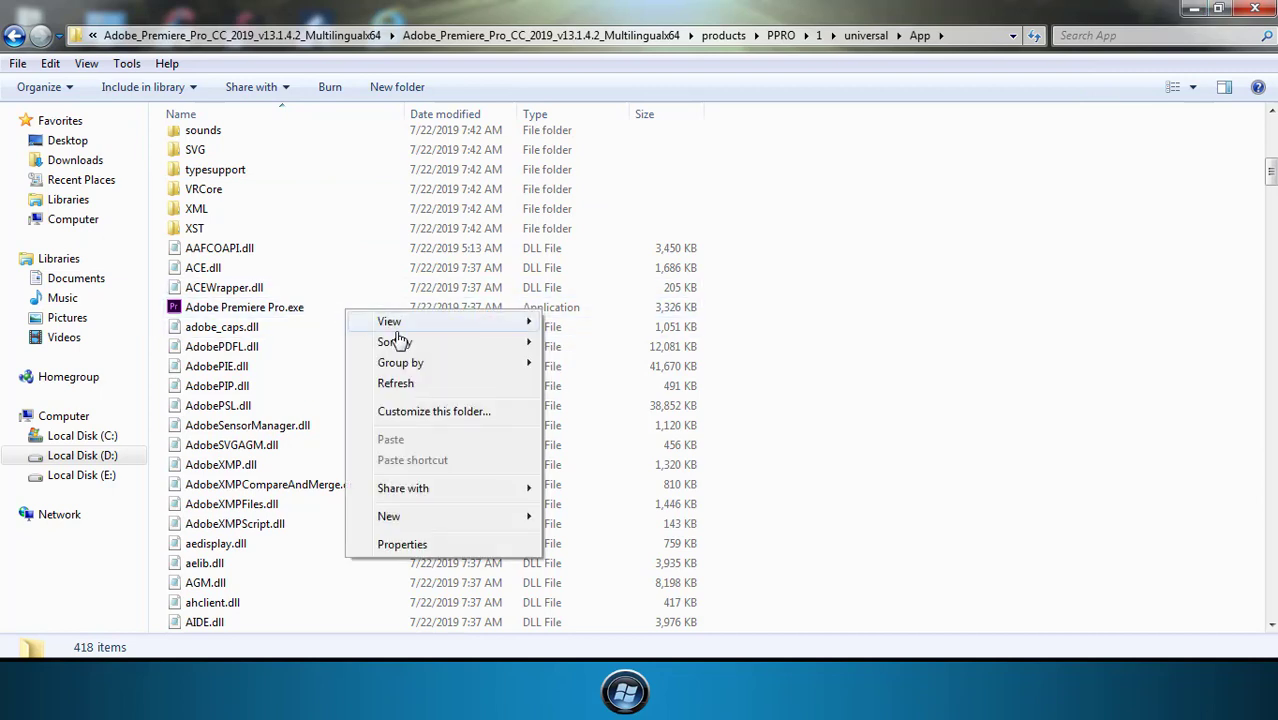
{"action": "left_click", "coordinate": [826, 437]}
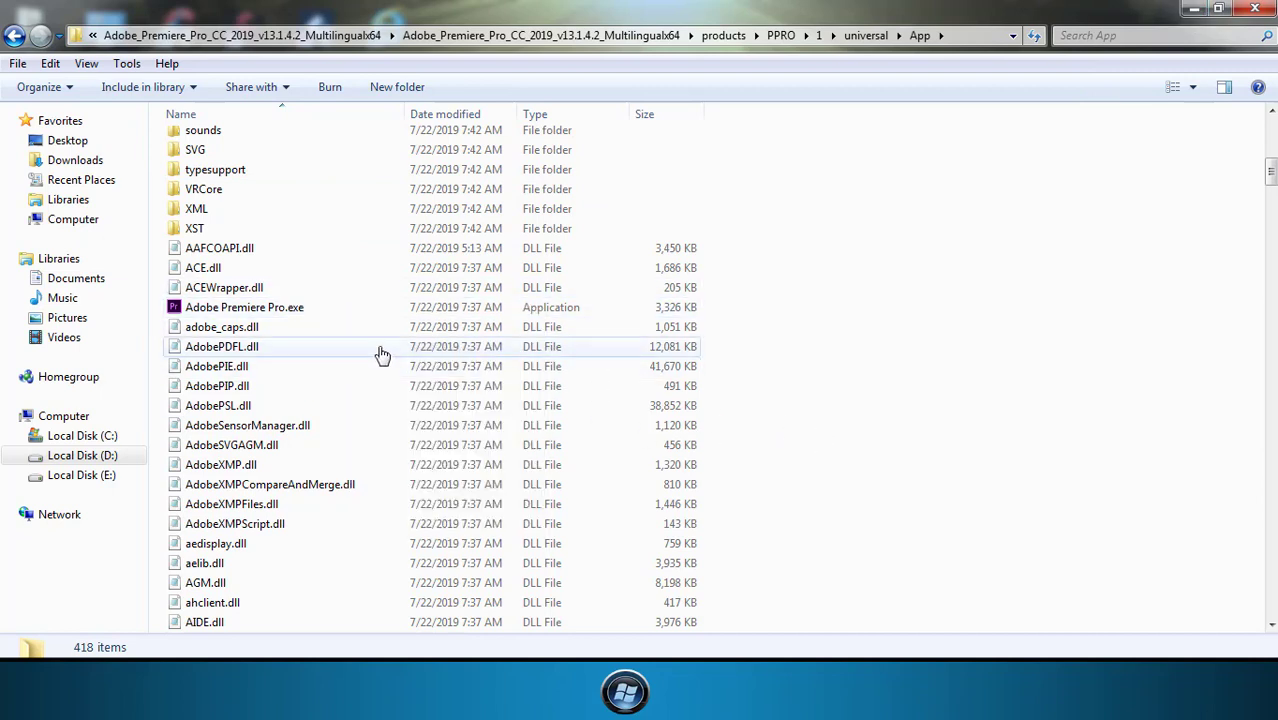
{"action": "right_click", "coordinate": [335, 318]}
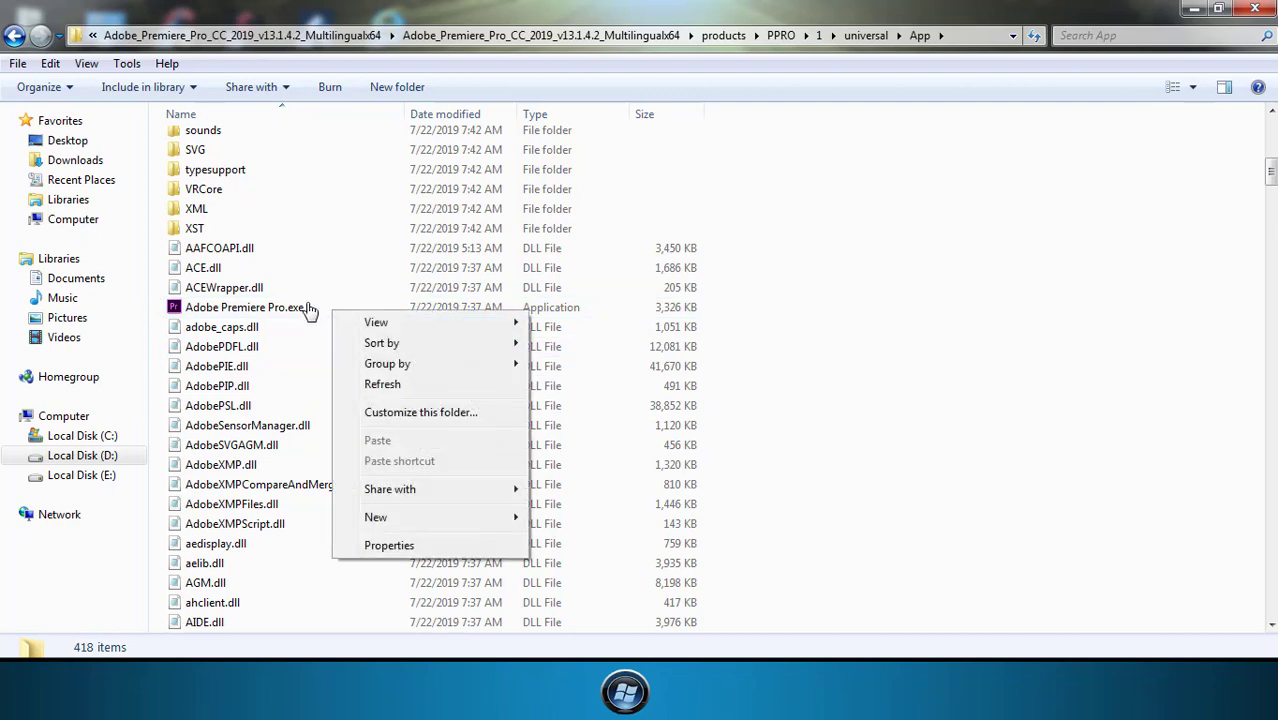
{"action": "right_click", "coordinate": [308, 305]}
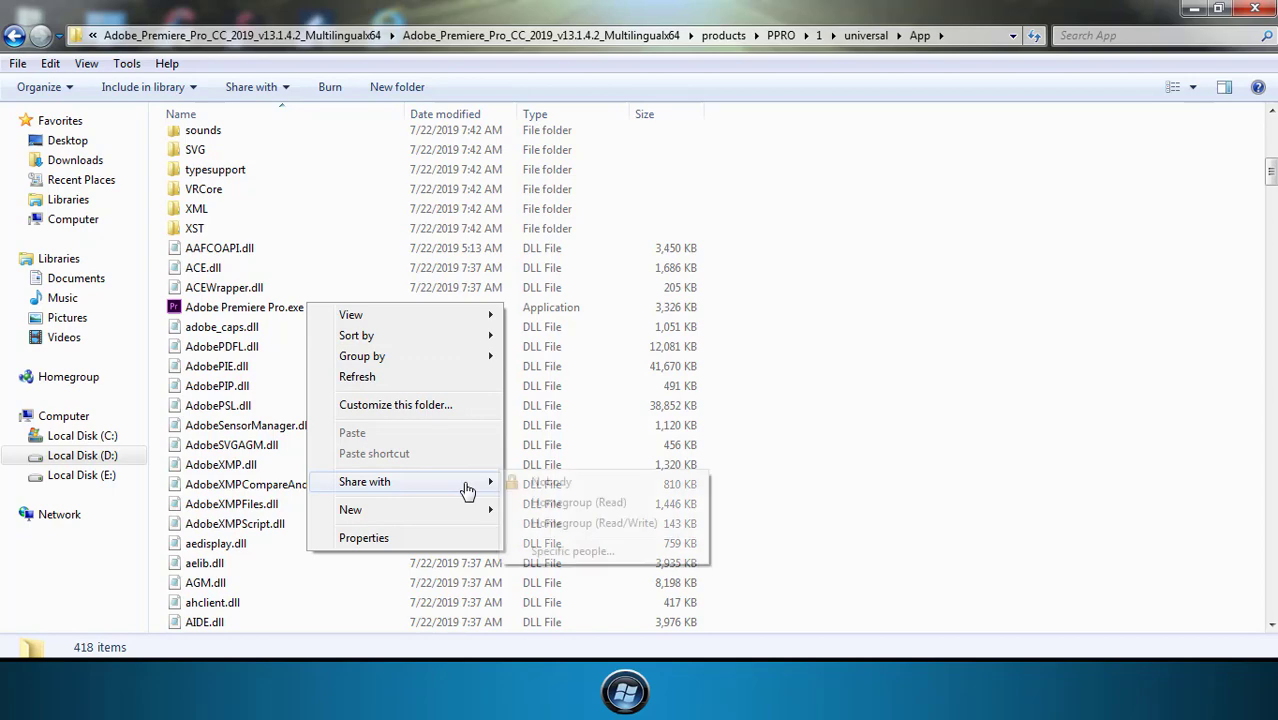
{"action": "left_click", "coordinate": [318, 307]}
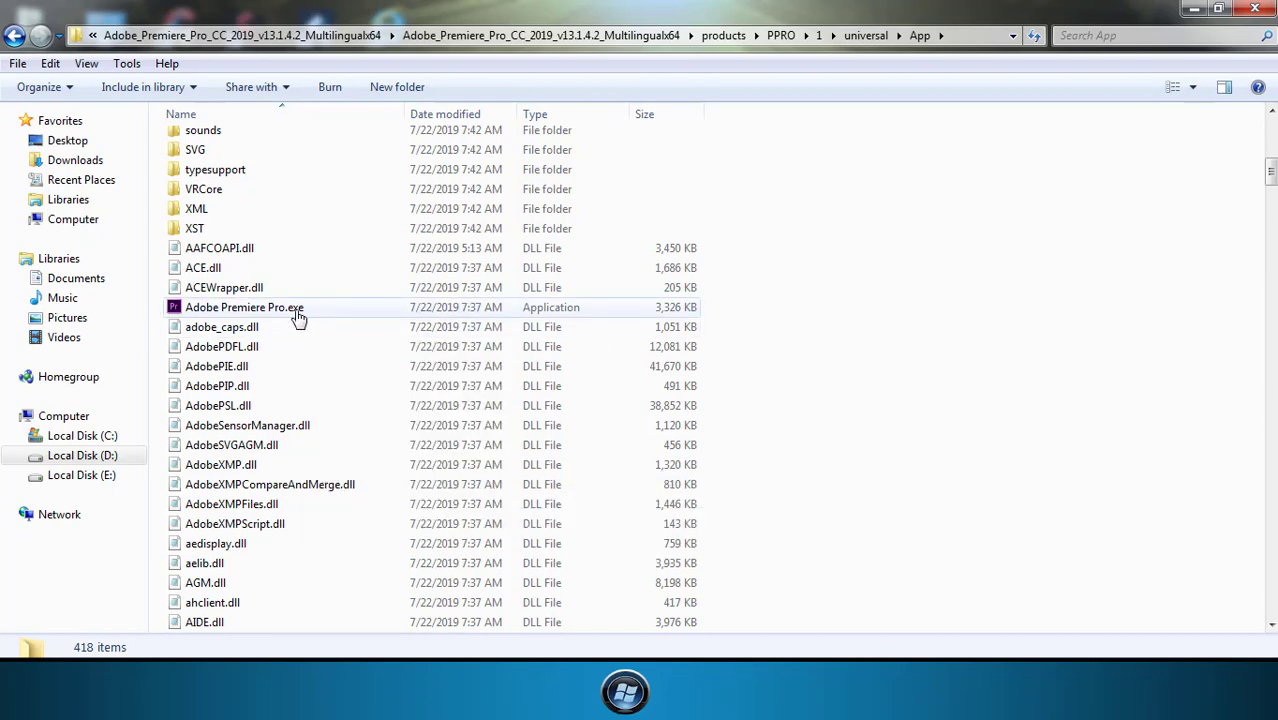
Send Adobe Premiere Pro.exe to the desktop as a shortcut and minimize the folder window.
{"action": "left_click", "coordinate": [296, 313]}
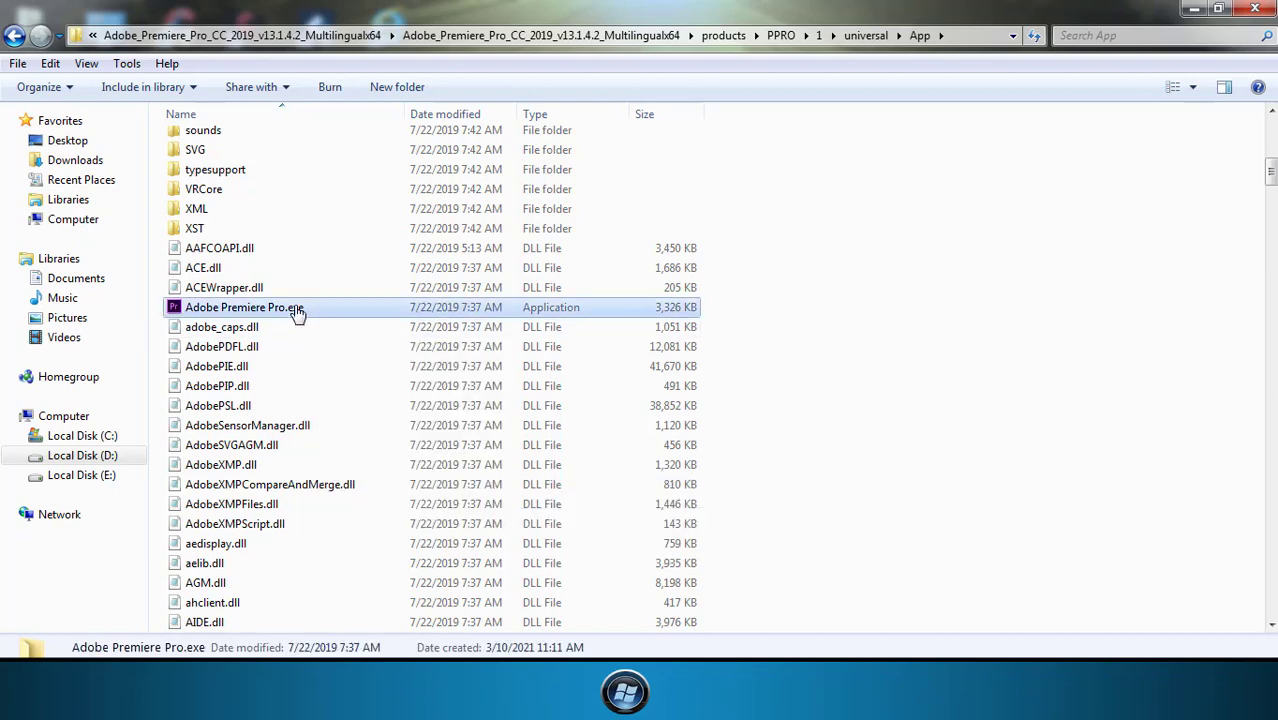
{"action": "right_click", "coordinate": [296, 313]}
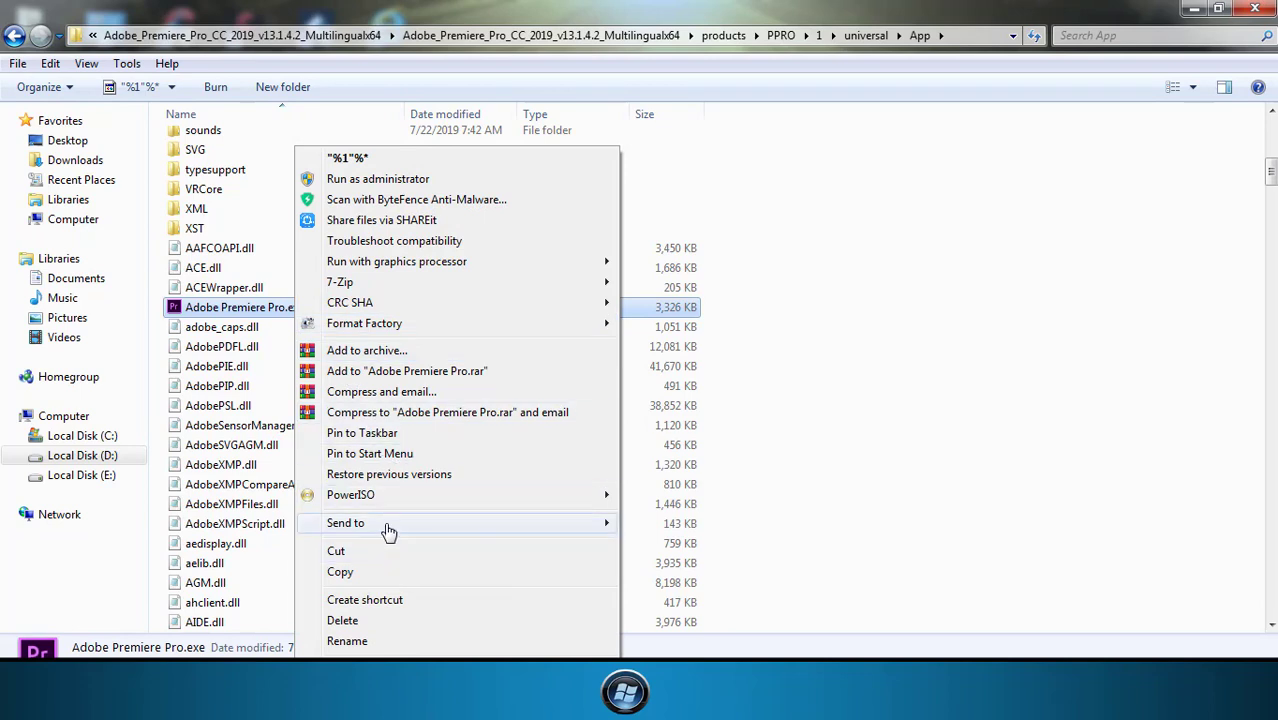
{"action": "mouse_move", "coordinate": [595, 525]}
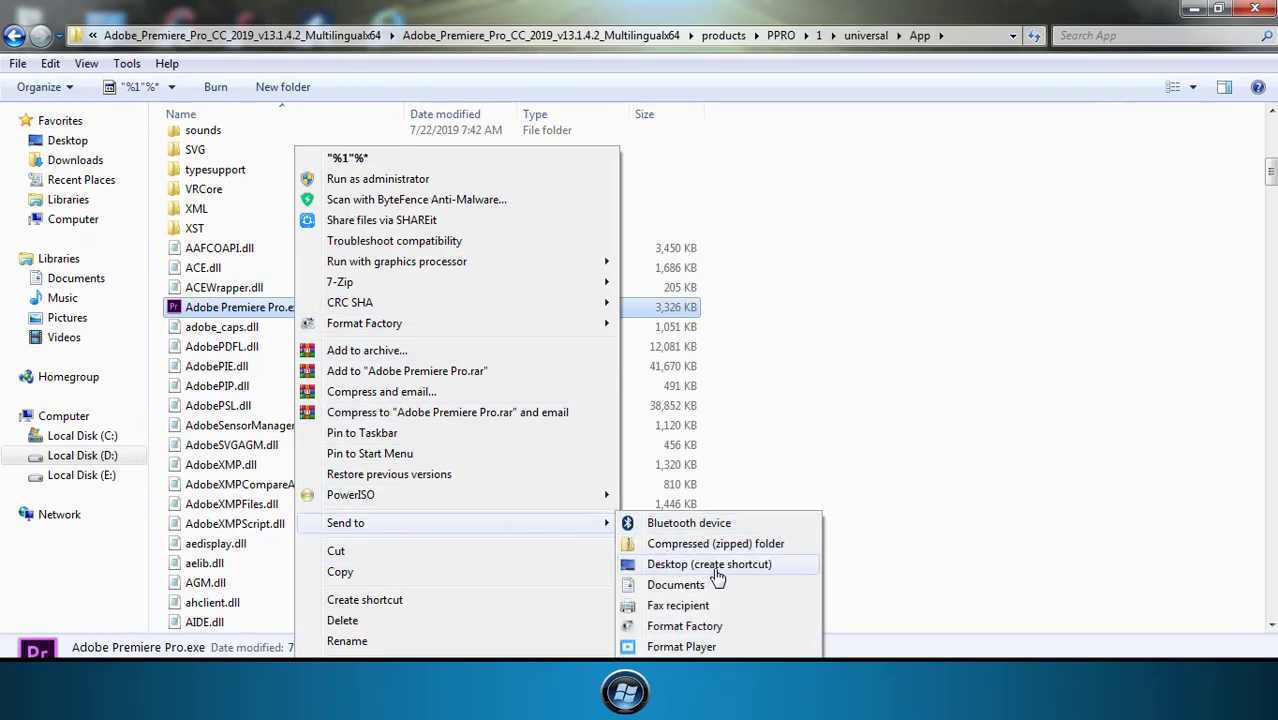
{"action": "left_click", "coordinate": [951, 483]}
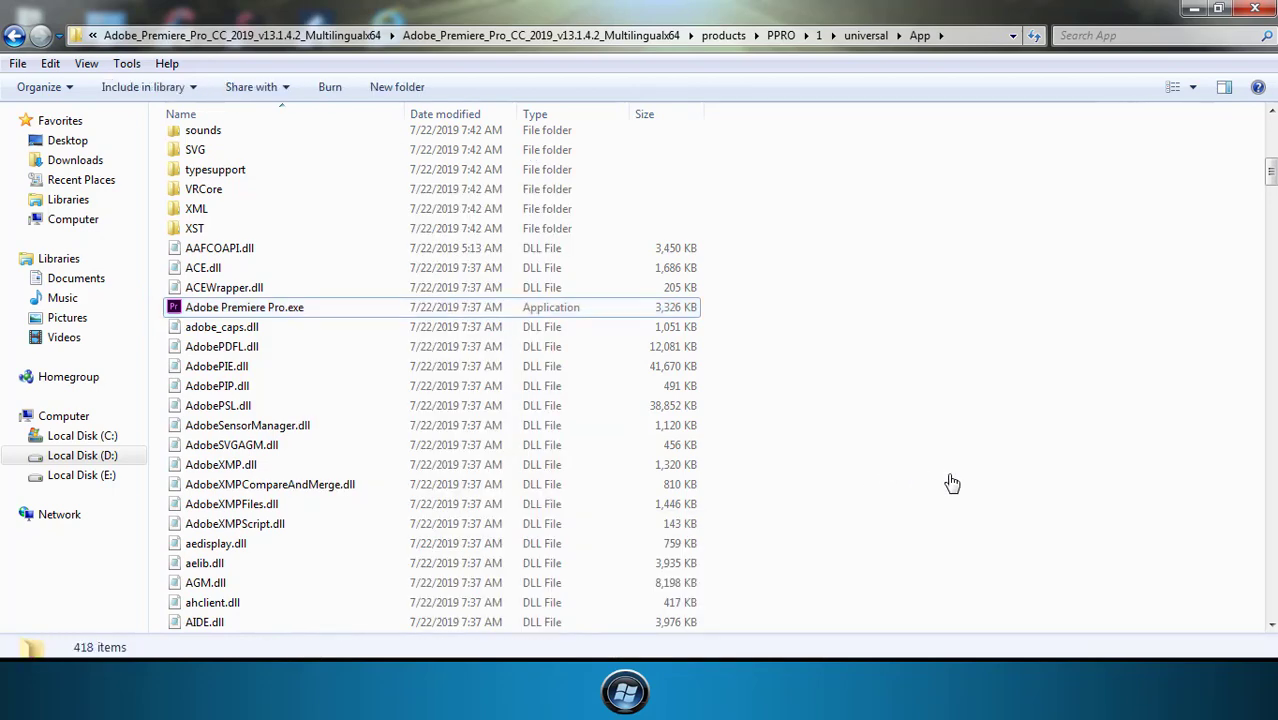
{"action": "left_click", "coordinate": [1193, 8]}
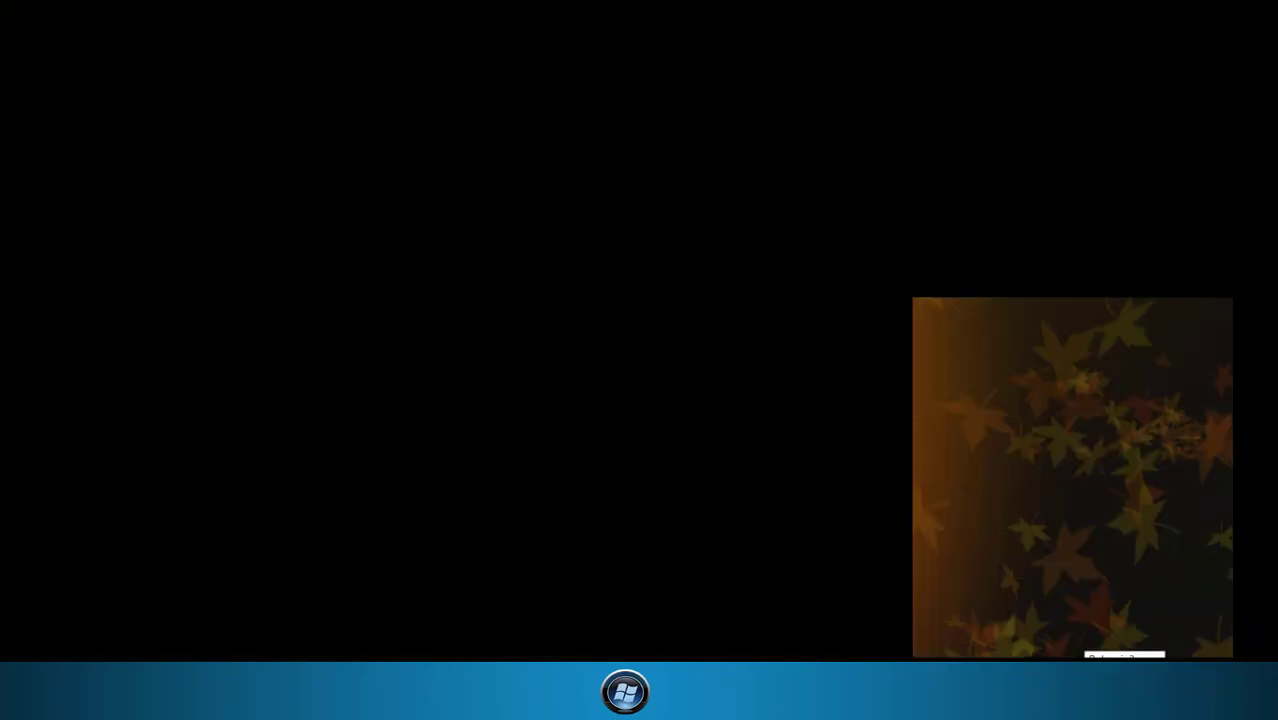
Disconnect the computer from its wireless network and refresh the desktop.
{"action": "left_click", "coordinate": [1122, 698]}
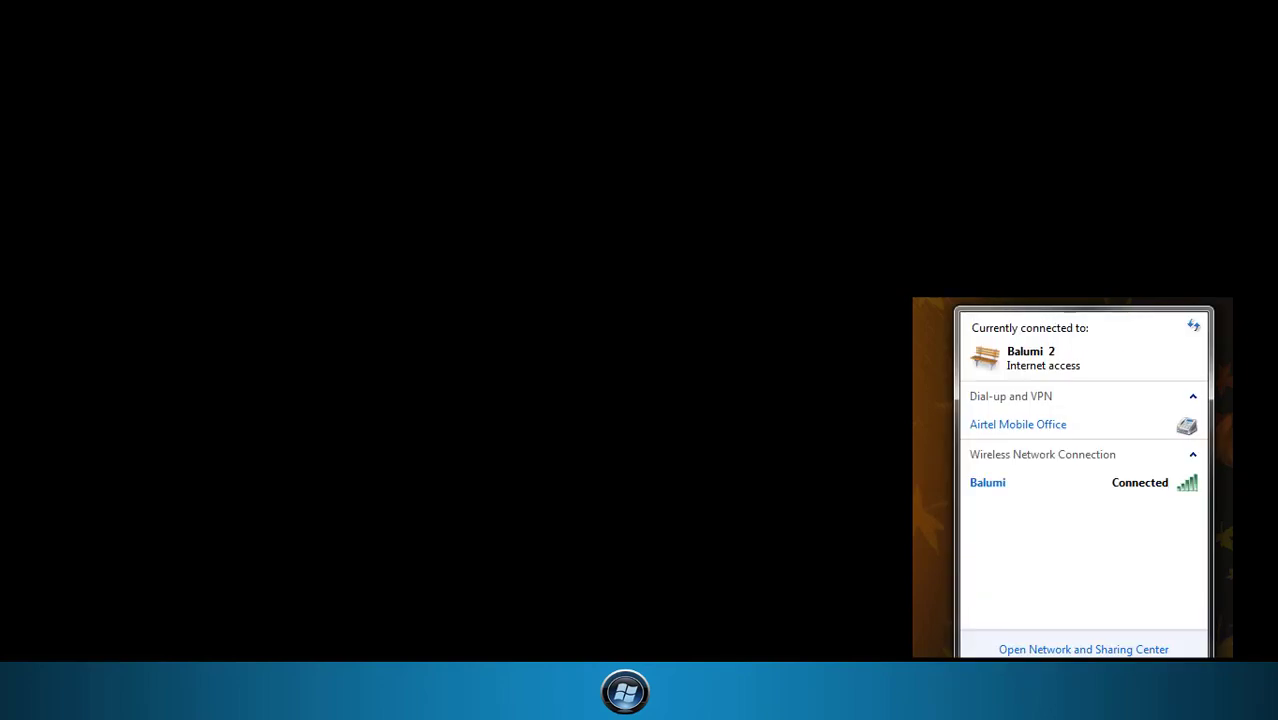
{"action": "left_click", "coordinate": [1040, 487]}
{"action": "left_click", "coordinate": [1151, 511]}
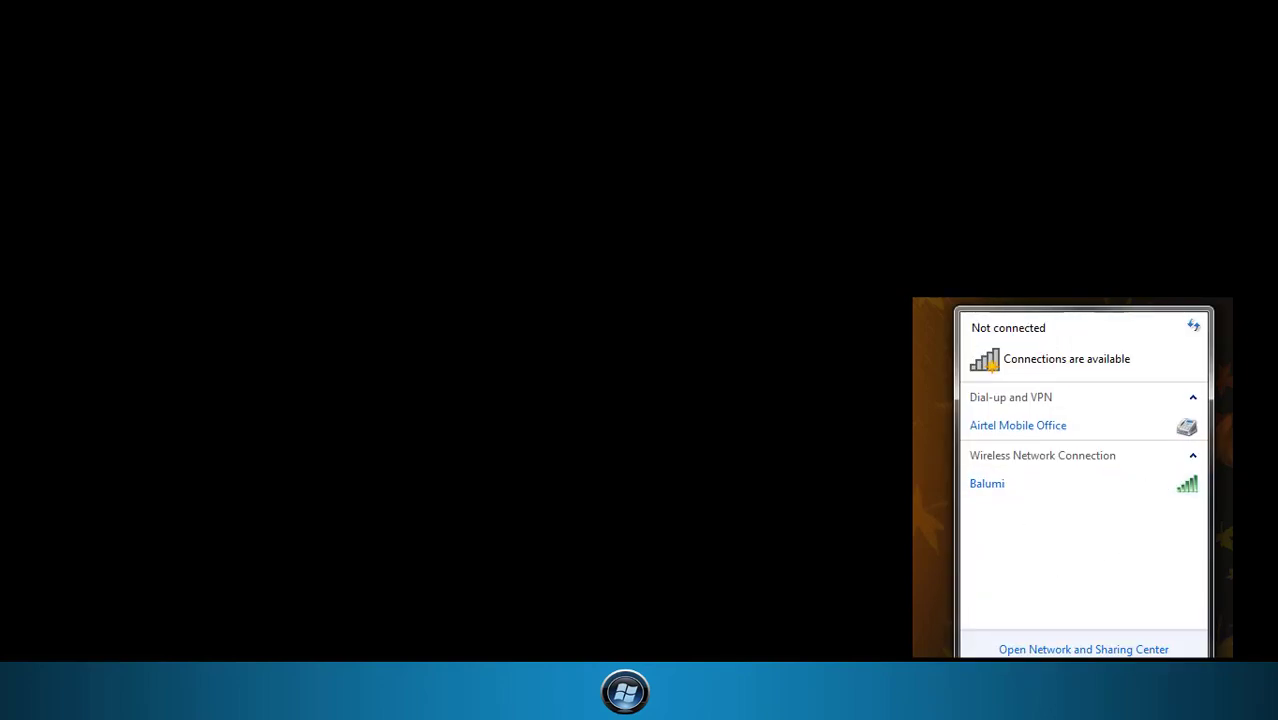
{"action": "left_click", "coordinate": [1215, 620]}
{"action": "right_click", "coordinate": [941, 306]}
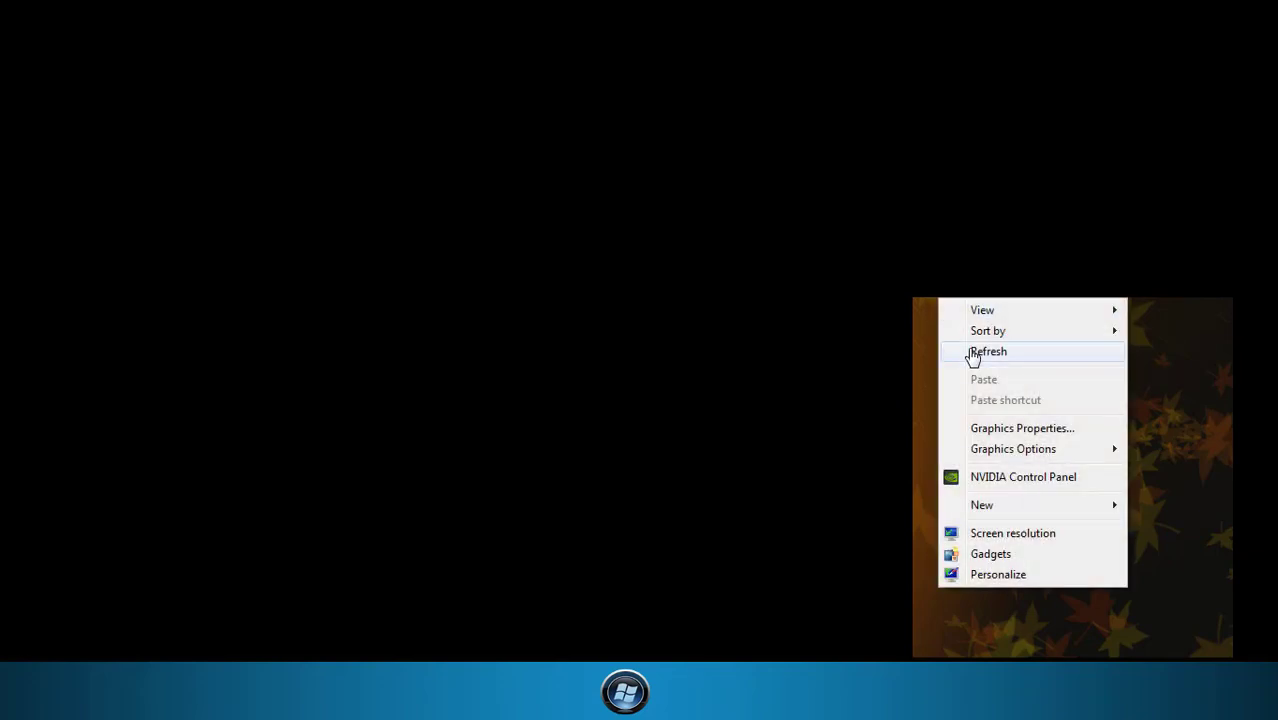
{"action": "left_click", "coordinate": [970, 352]}
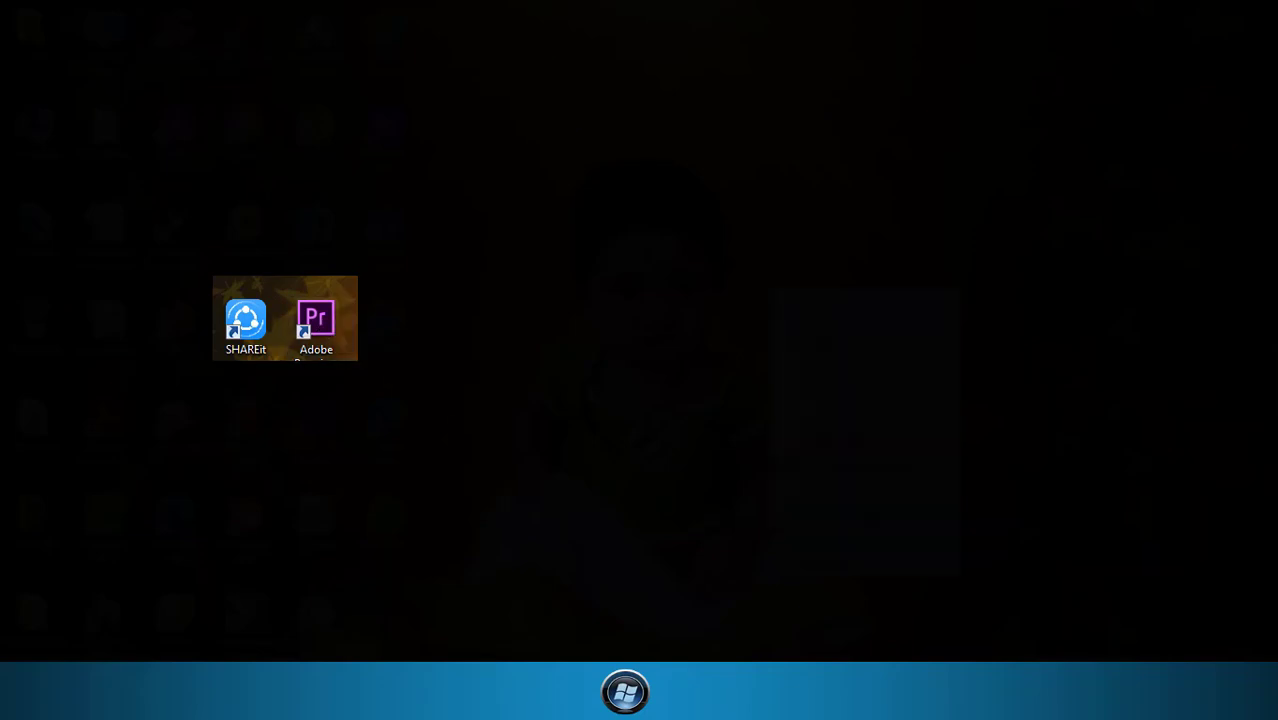
Launch Adobe Premiere Pro from its desktop shortcut, review the System Compatibility Report, and accept it.
{"action": "double_click", "coordinate": [345, 338]}
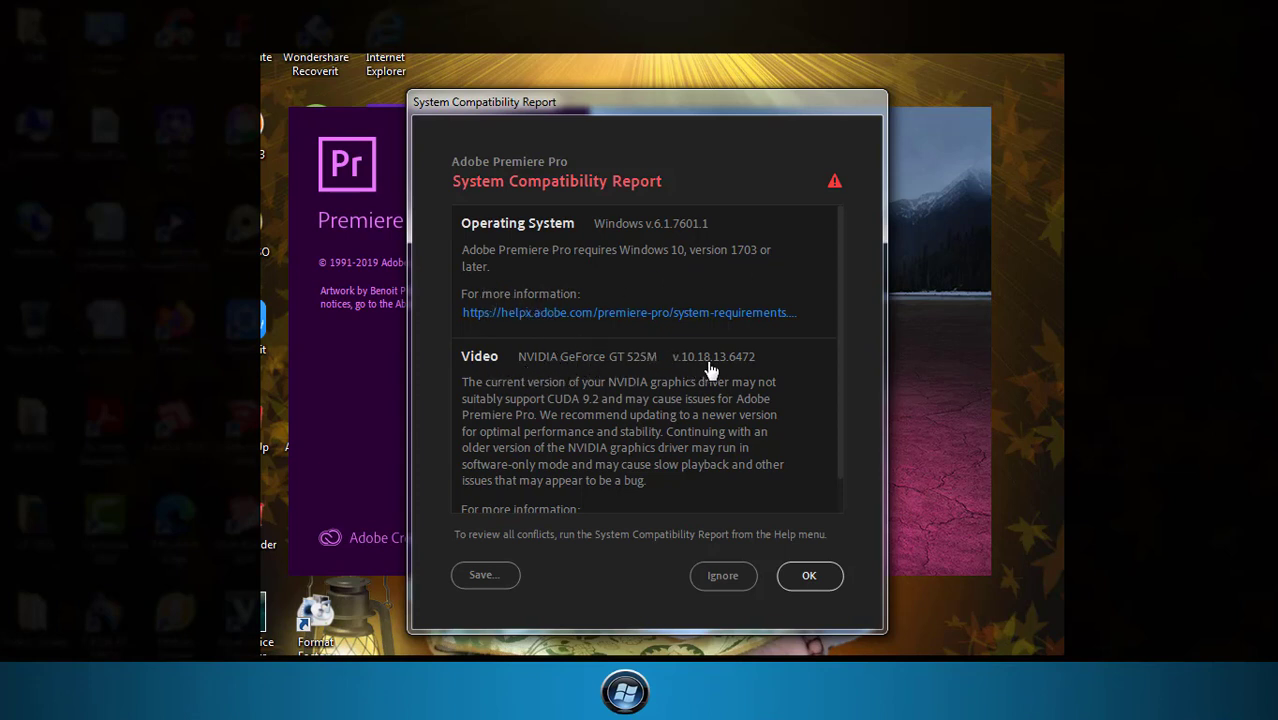
{"action": "scroll", "coordinate": [644, 432], "scroll_direction": "down", "scroll_amount": 1}
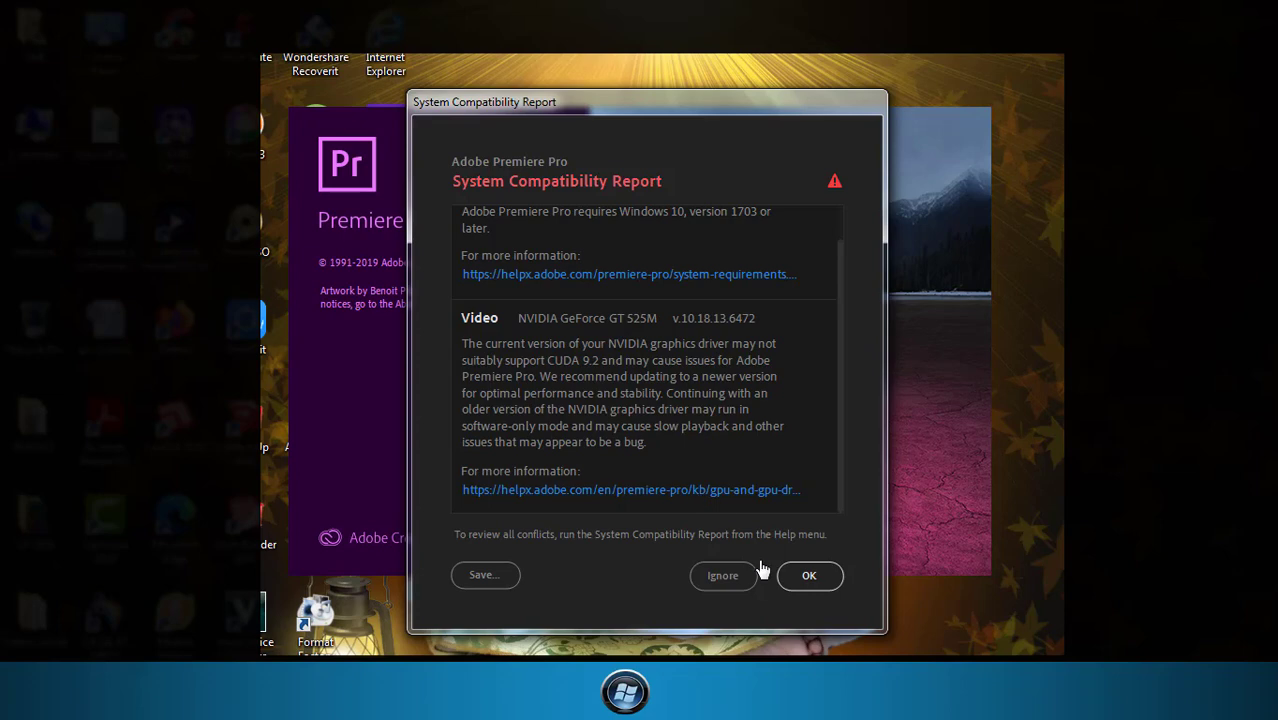
{"action": "left_click", "coordinate": [811, 576]}
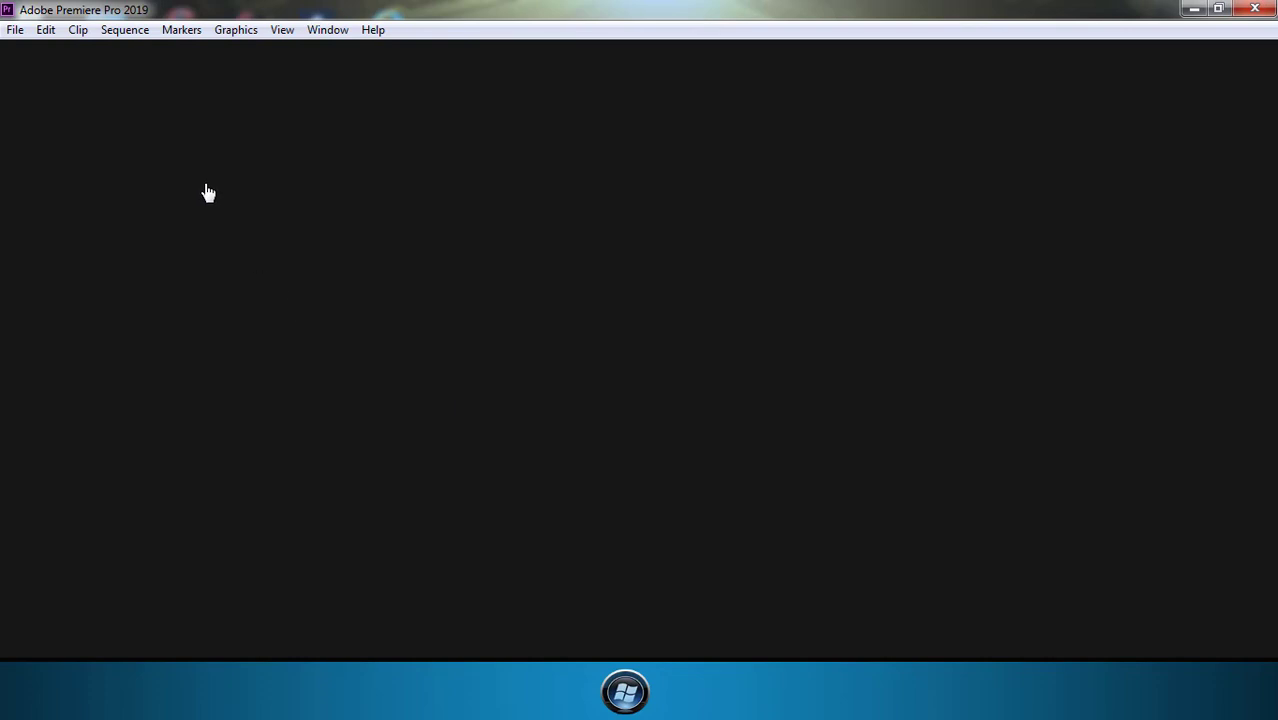
Create a new project named balu in the default location, keeping Timecode as the video display format.
{"action": "left_click", "coordinate": [15, 32]}
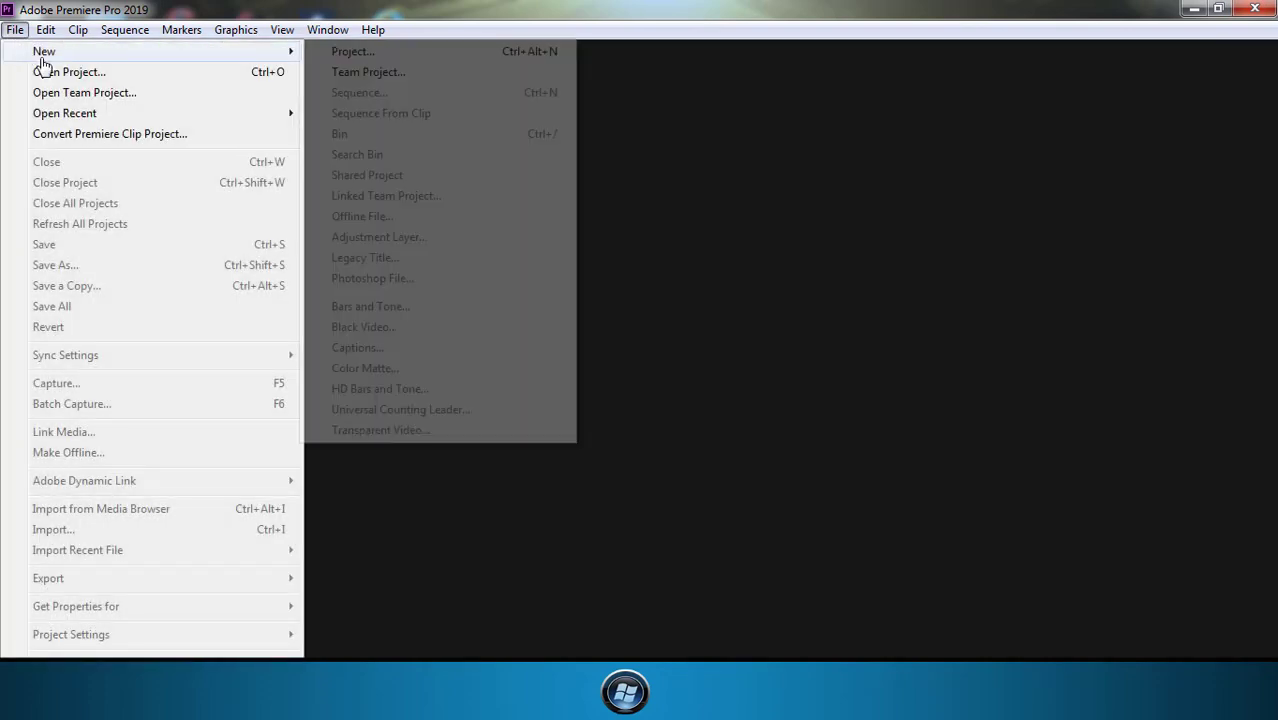
{"action": "left_click", "coordinate": [340, 53]}
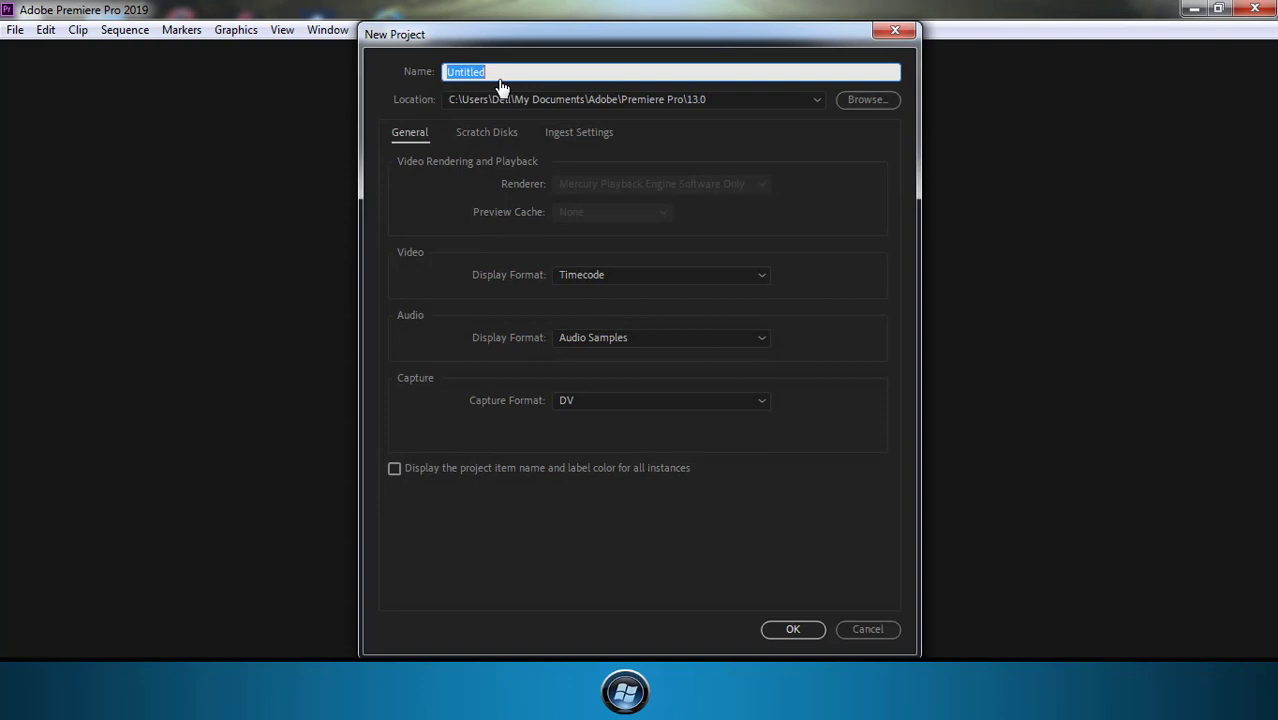
{"action": "type", "text": "balu"}
{"action": "left_click", "coordinate": [819, 104]}
{"action": "left_click", "coordinate": [819, 107]}
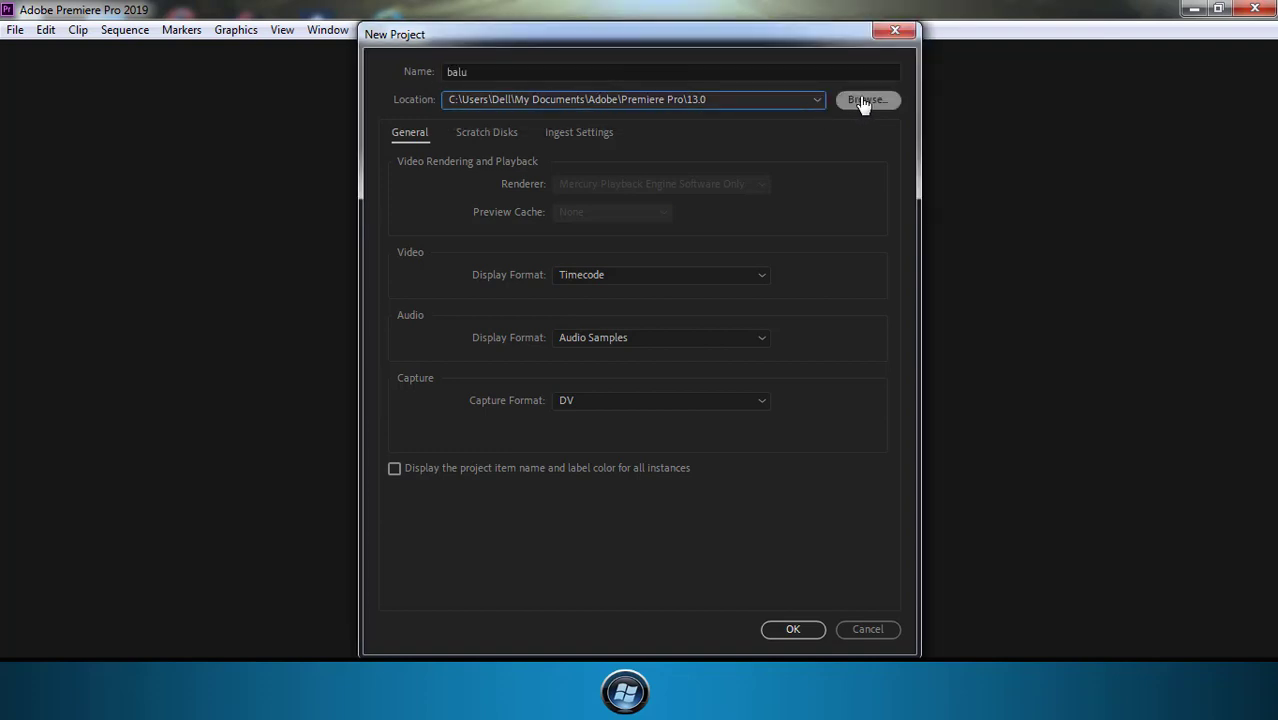
{"action": "left_click", "coordinate": [643, 277]}
{"action": "left_click", "coordinate": [643, 277]}
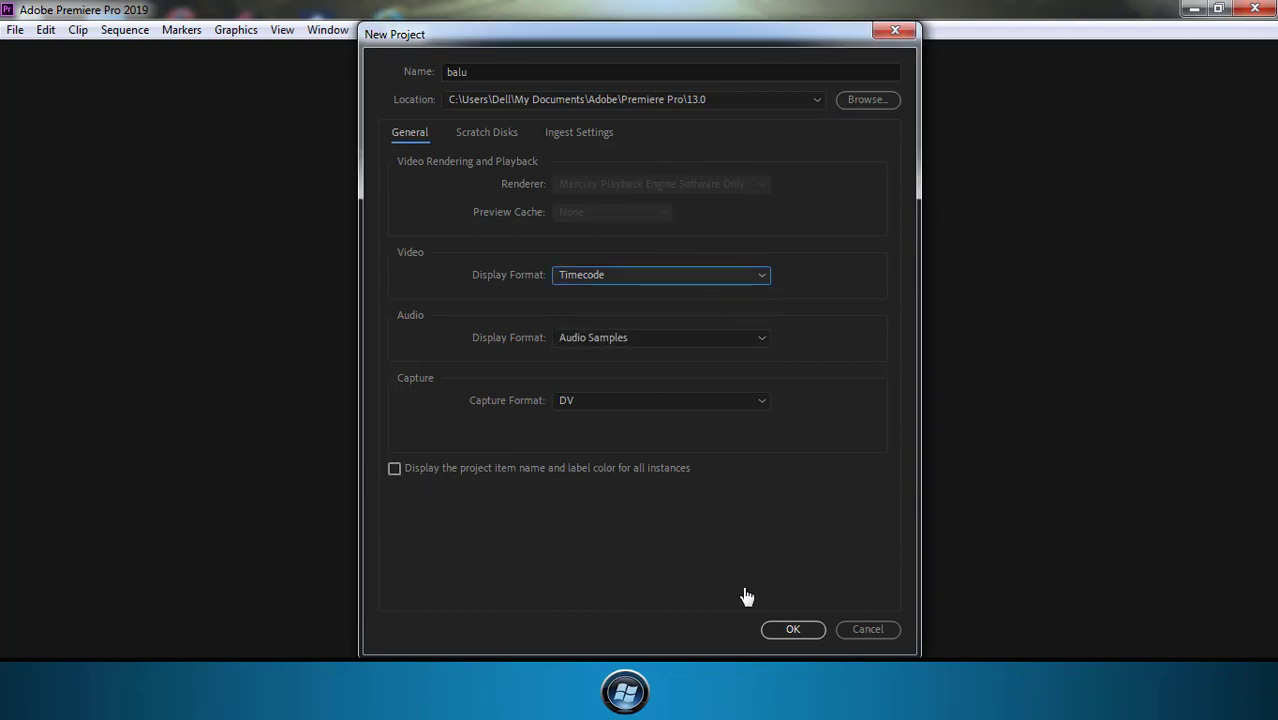
{"action": "left_click", "coordinate": [792, 630]}
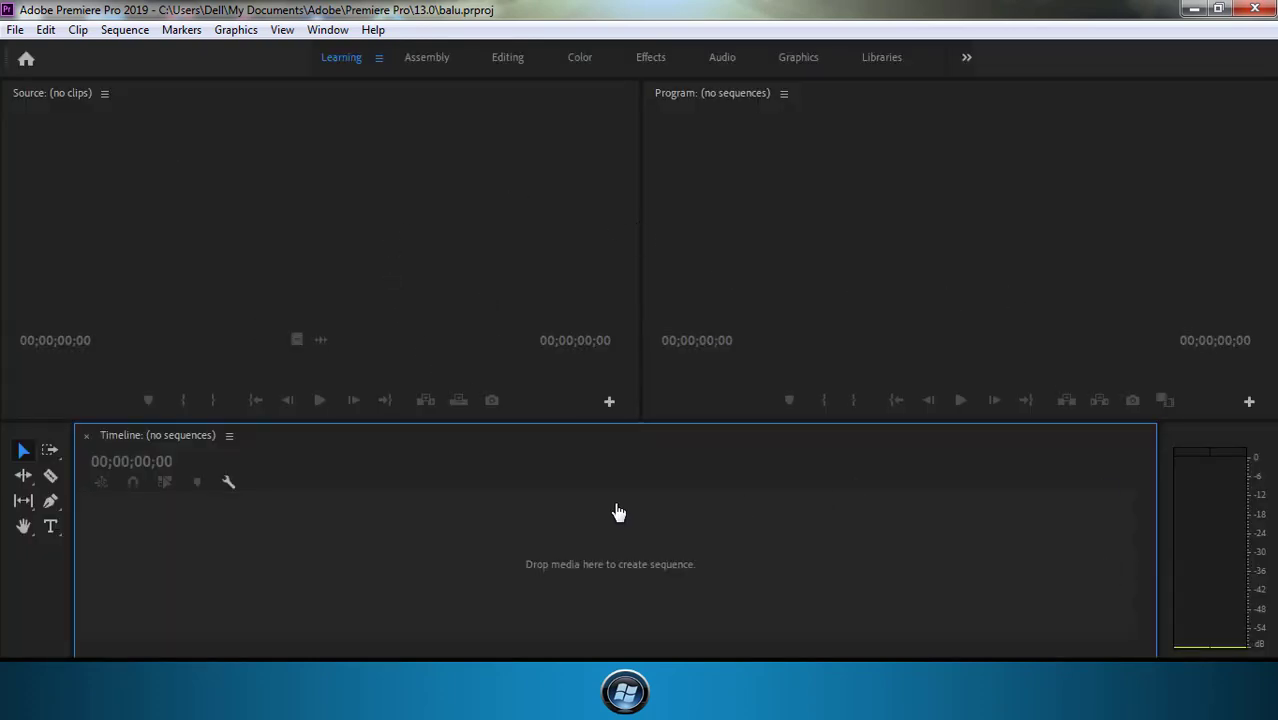
{"action": "left_click", "coordinate": [15, 29]}
{"action": "left_click", "coordinate": [81, 62]}
{"action": "left_click", "coordinate": [232, 30]}
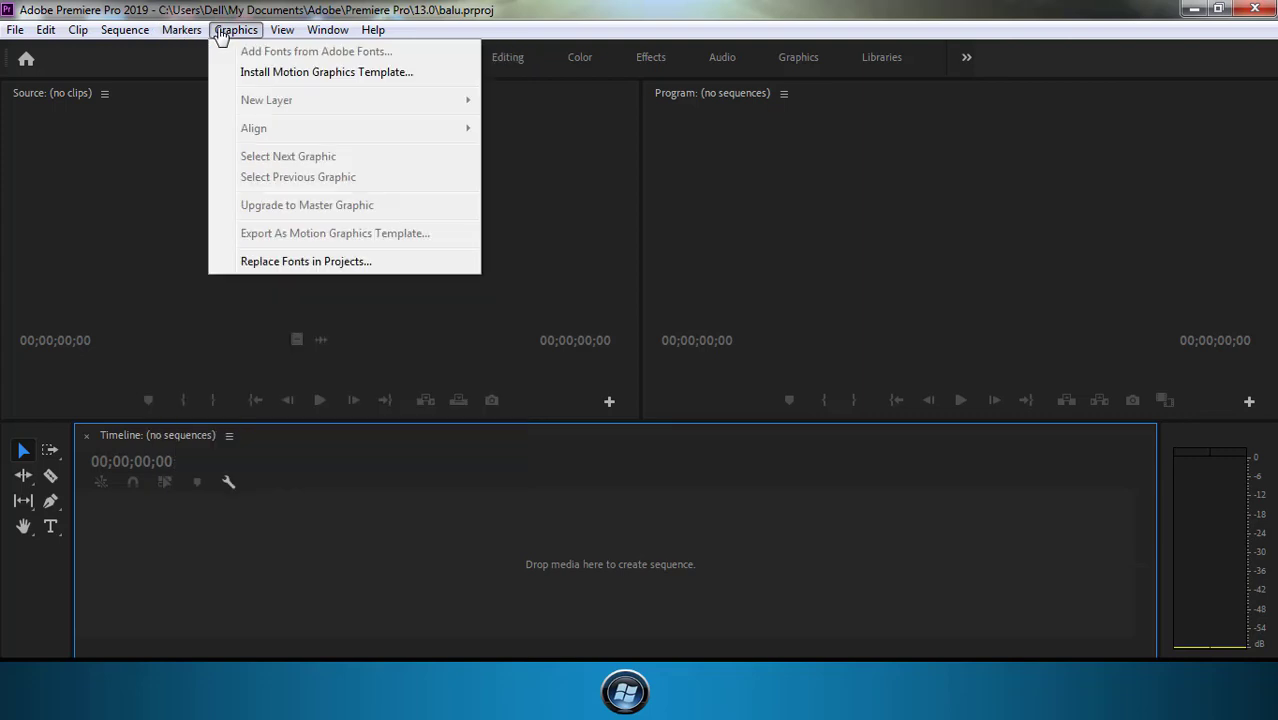
{"action": "mouse_move", "coordinate": [329, 30]}
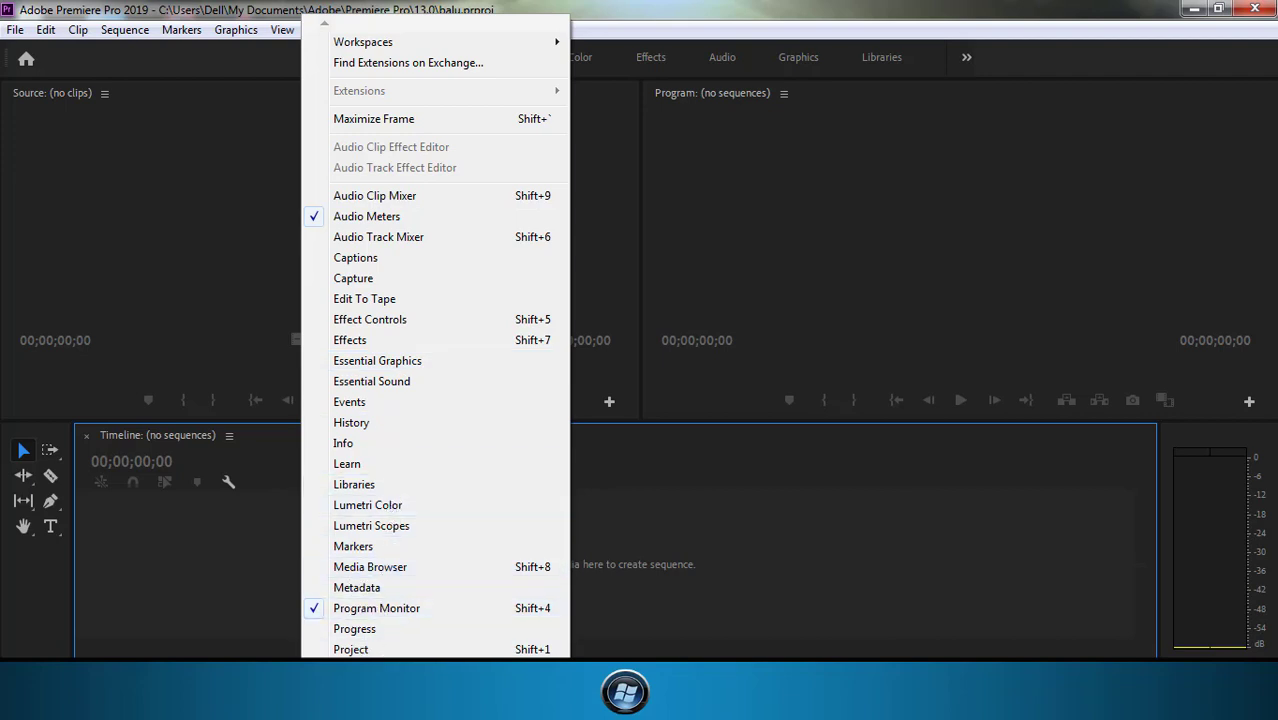
{"action": "scroll", "coordinate": [448, 583], "scroll_direction": "down", "scroll_amount": 2}
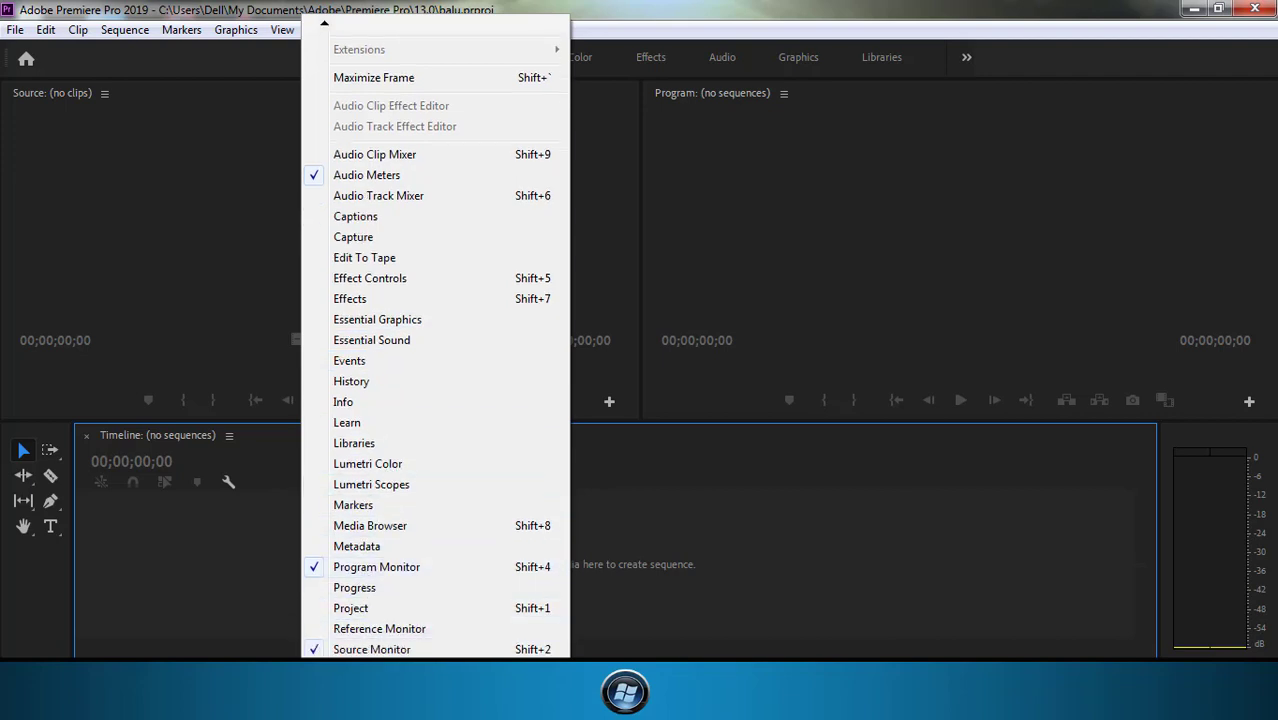
{"action": "scroll", "coordinate": [436, 346], "scroll_direction": "down", "scroll_amount": 3}
{"action": "left_click", "coordinate": [246, 161]}
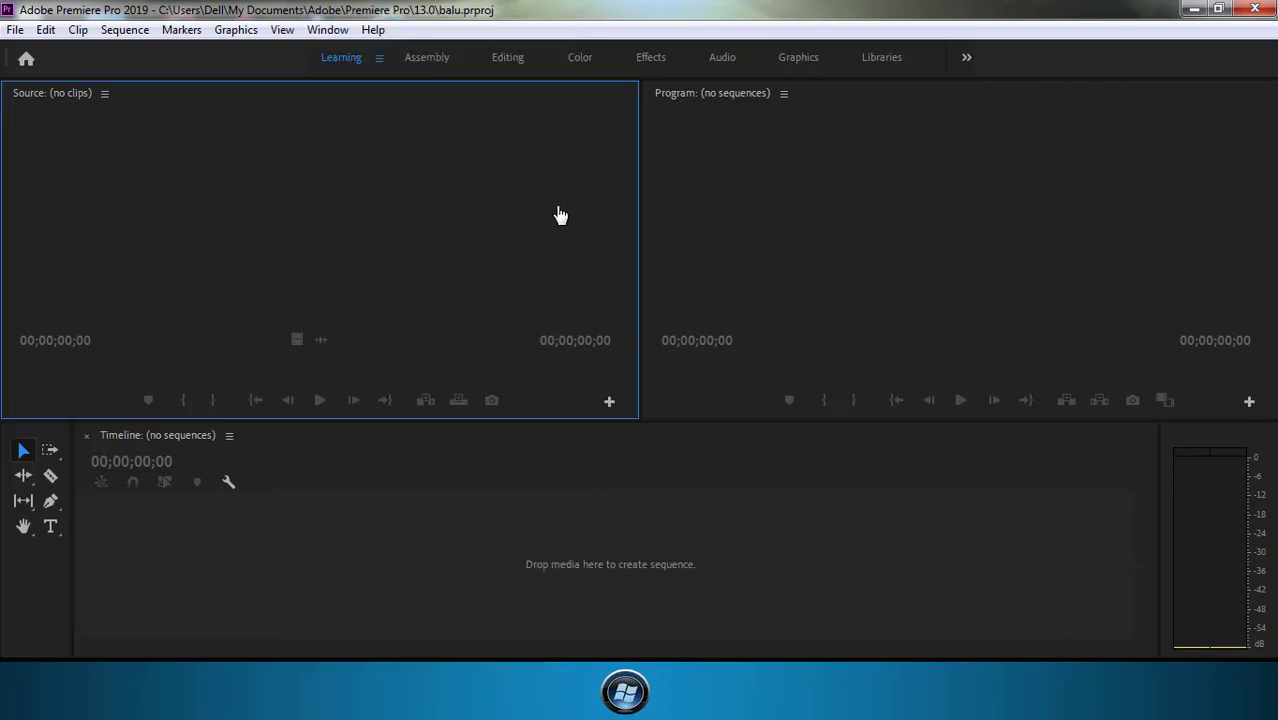
{"action": "left_click", "coordinate": [889, 193]}
{"action": "left_click", "coordinate": [716, 575]}
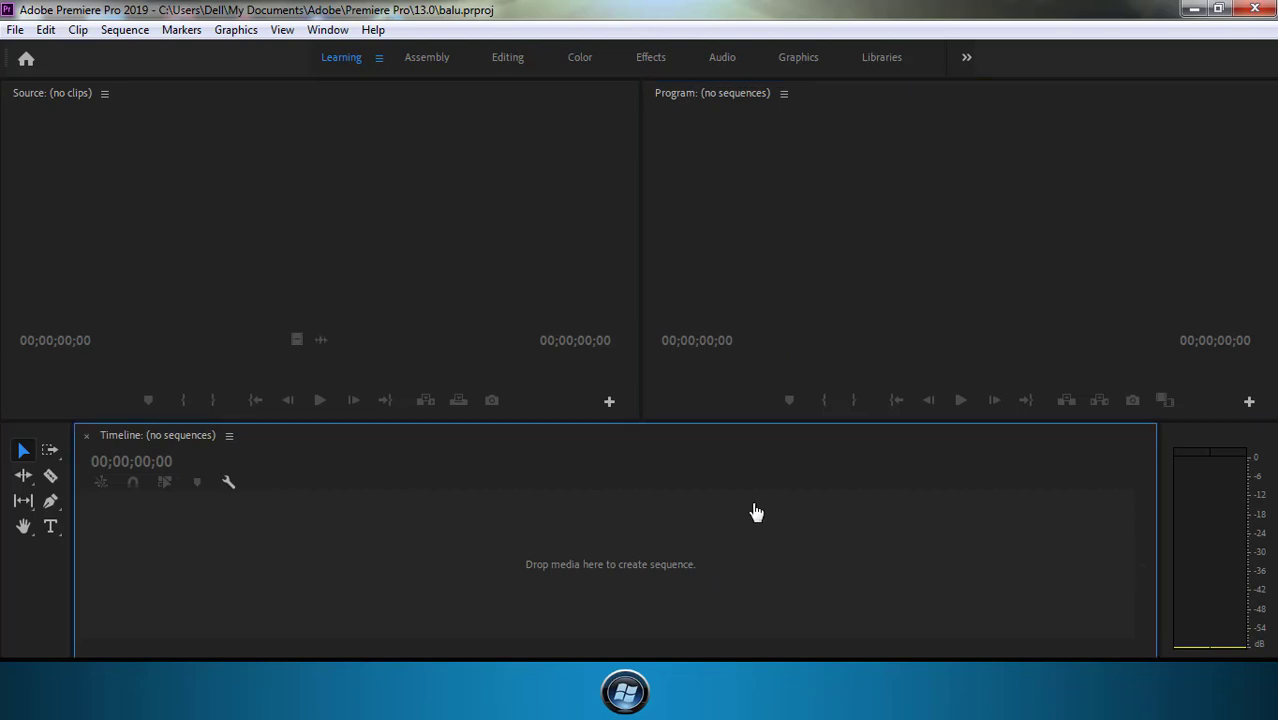